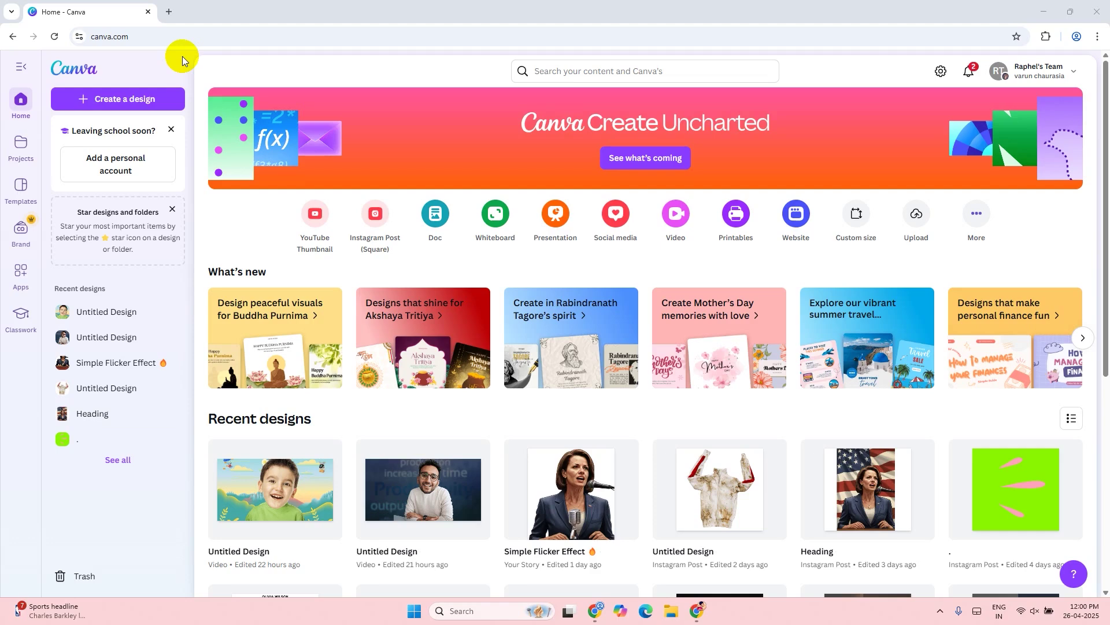
Create a blank 1920 × 1080 Video (Landscape) design by searching 'video'.
left_click(142, 36)
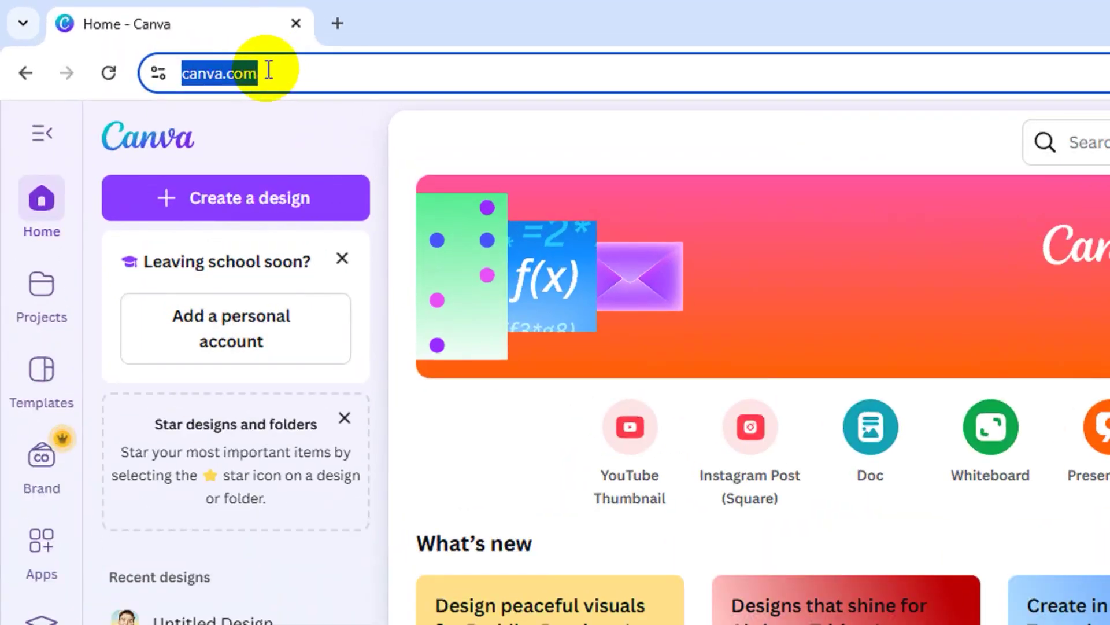
left_click(119, 80)
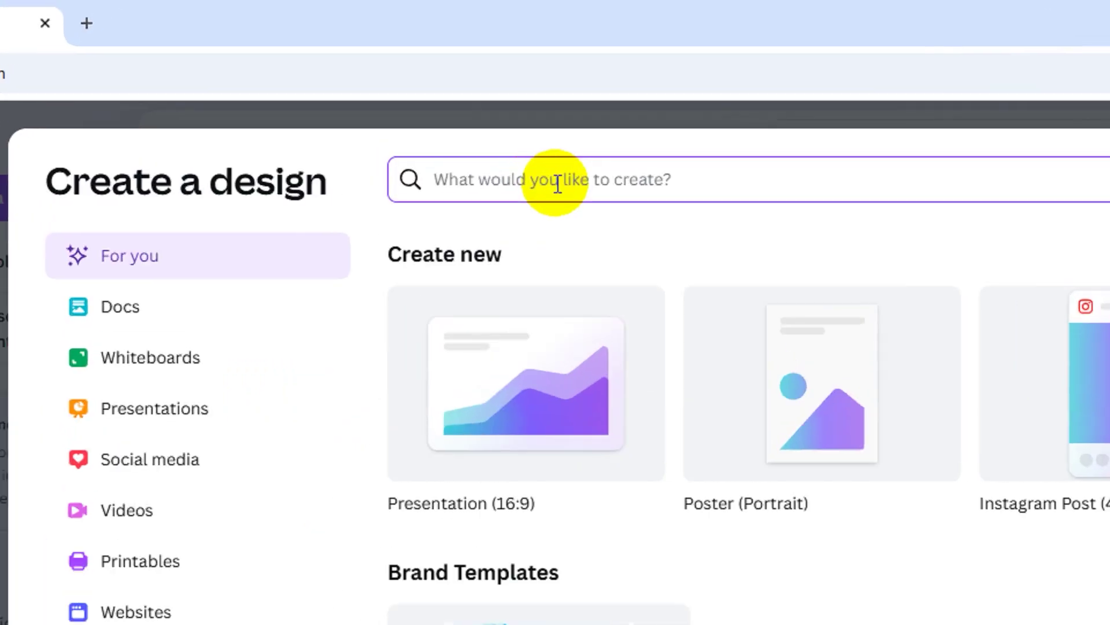
type("video")
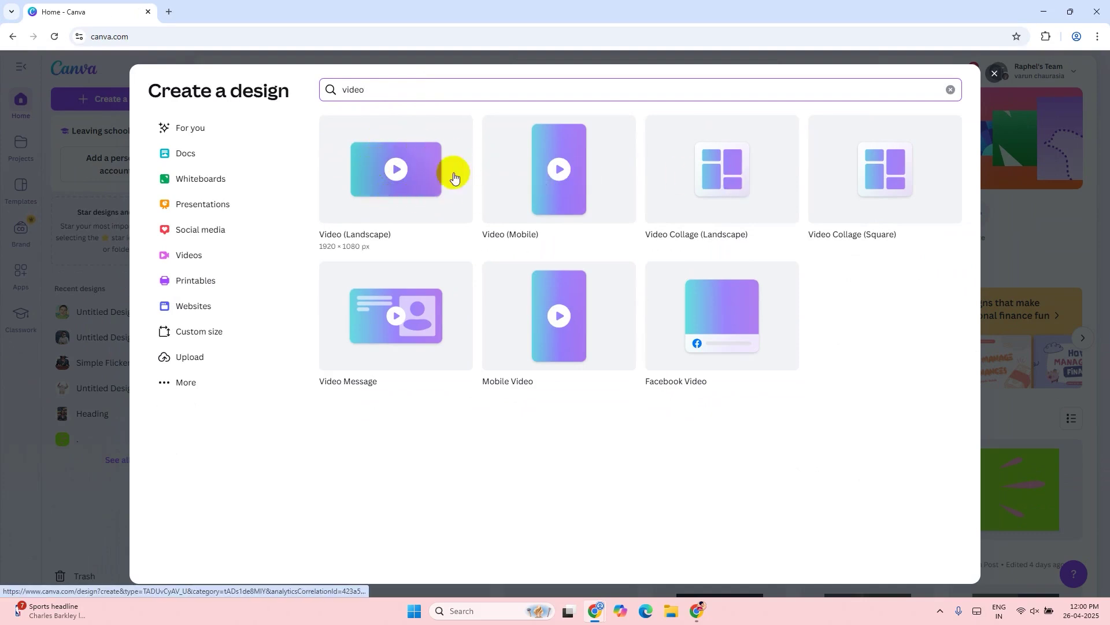
left_click(416, 173)
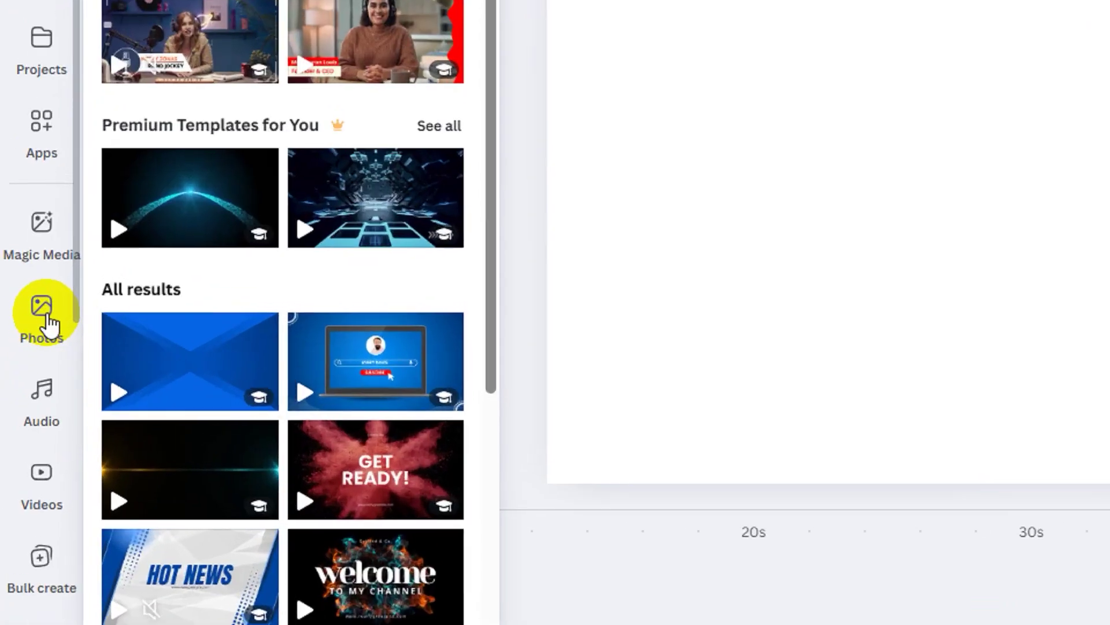
Add the boy photo from recently used photos, then crop and size it to full page height.
left_click(23, 382)
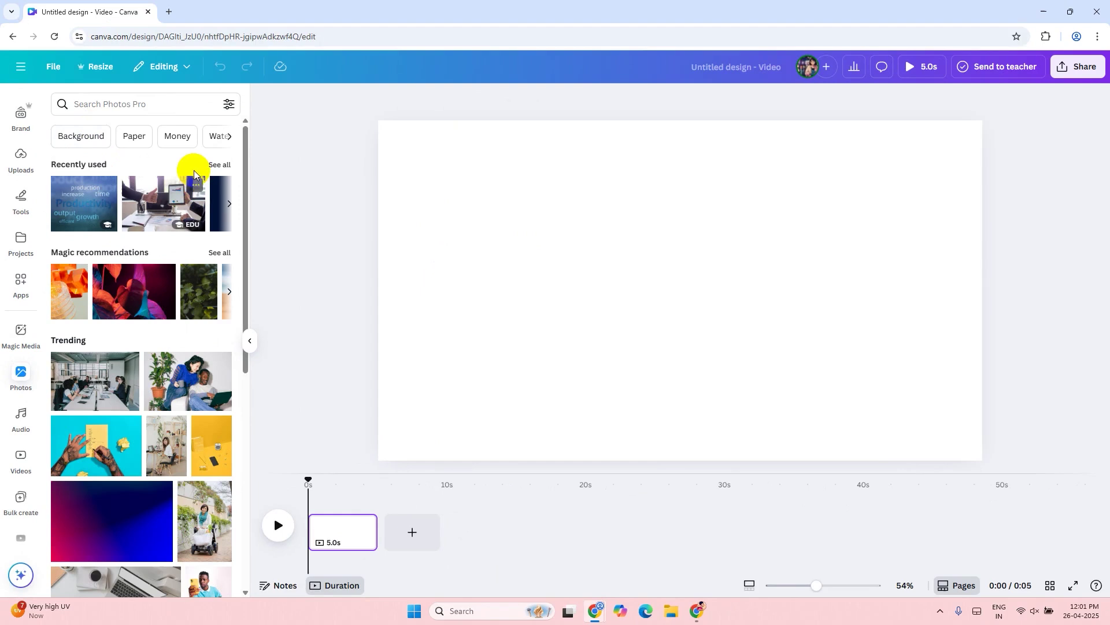
left_click(217, 166)
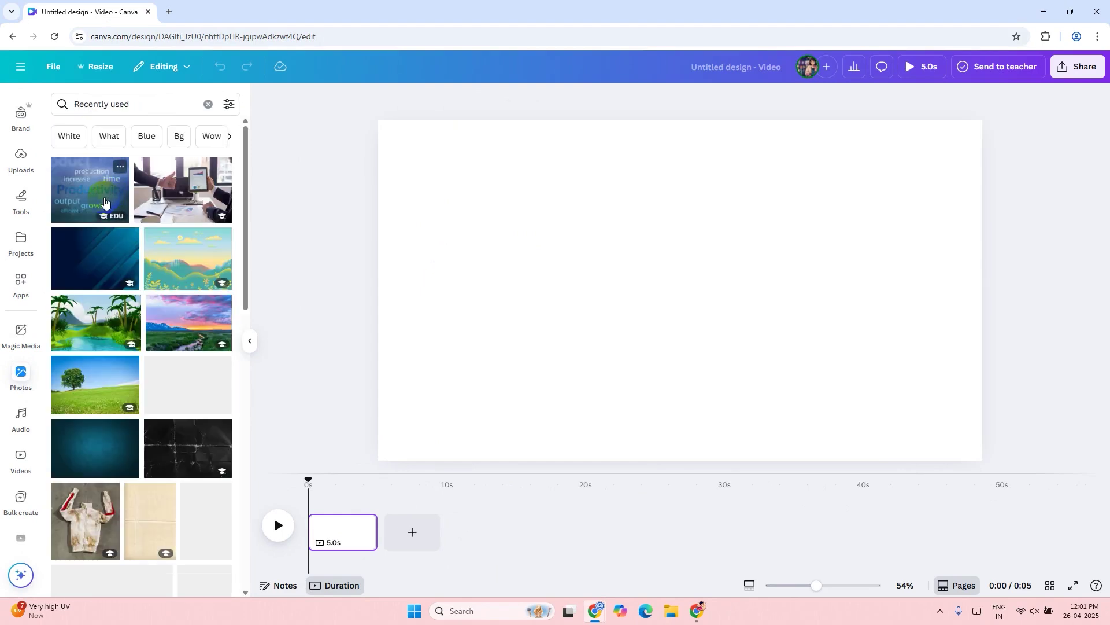
left_click(181, 382)
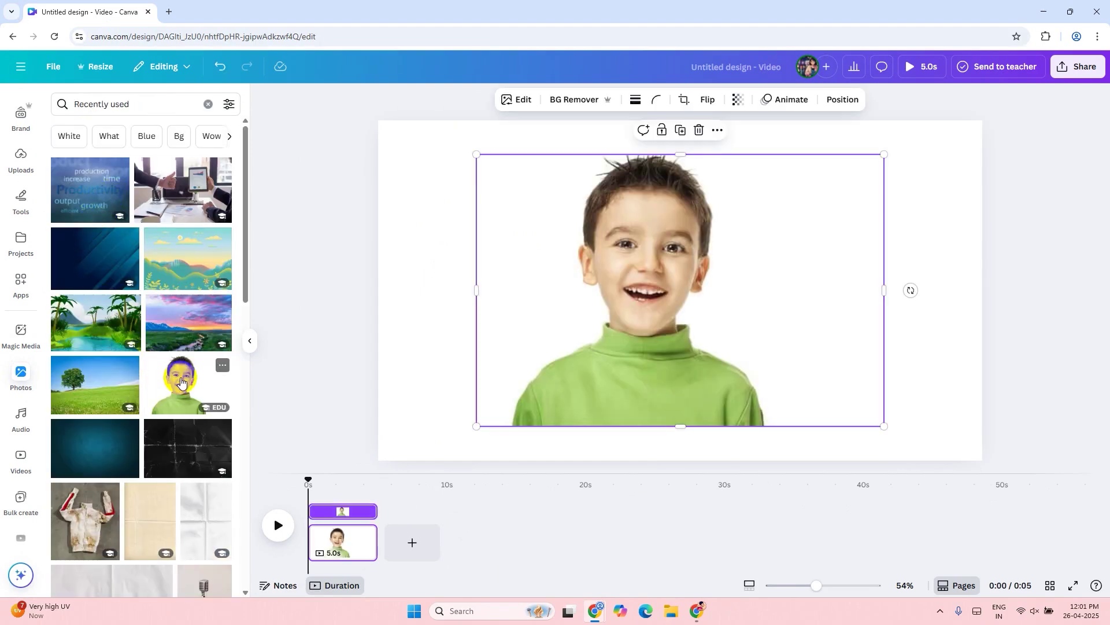
left_click_drag(608, 243, 510, 209)
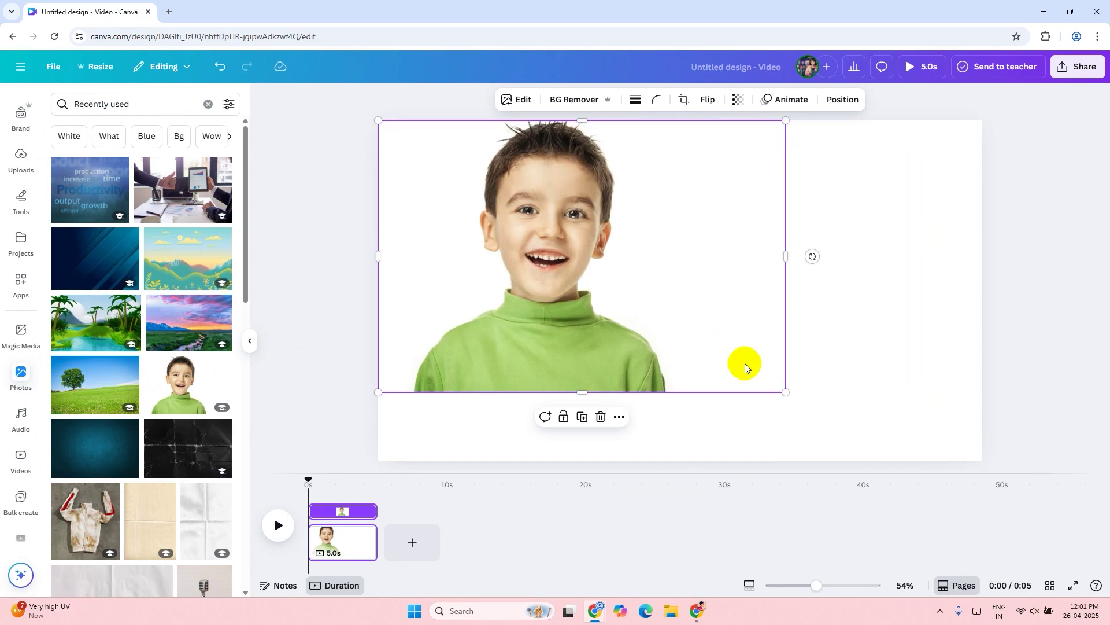
left_click_drag(786, 258, 670, 257)
left_click_drag(379, 254, 411, 250)
left_click_drag(509, 263, 624, 238)
left_click_drag(793, 390, 856, 460)
Remove the boy photo's background, duplicate it, and place the copy to its right.
left_click(842, 97)
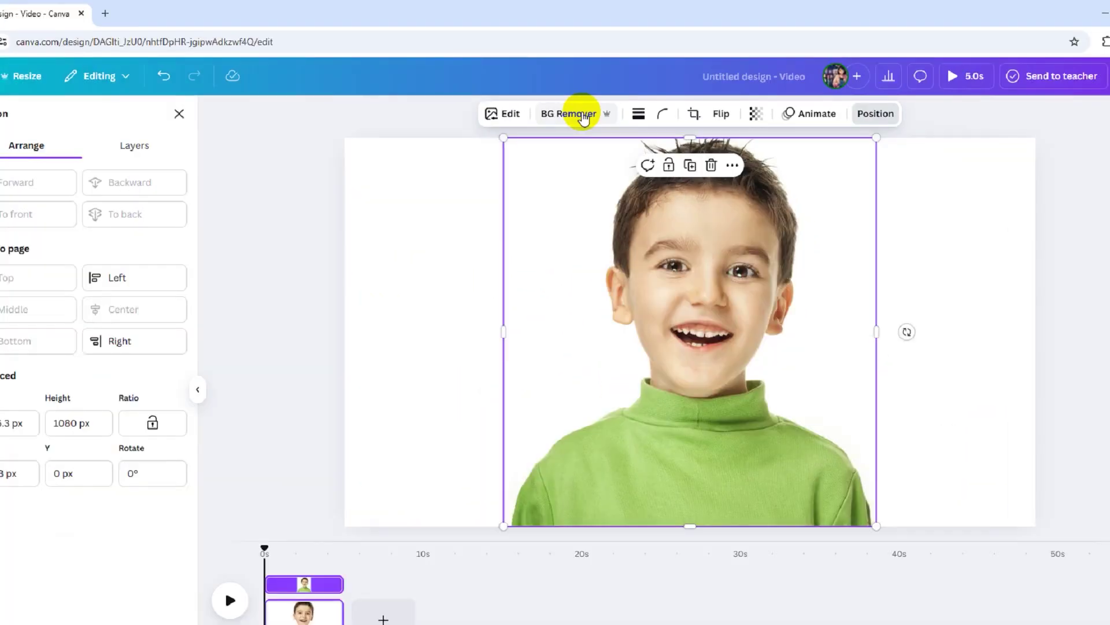
left_click(581, 99)
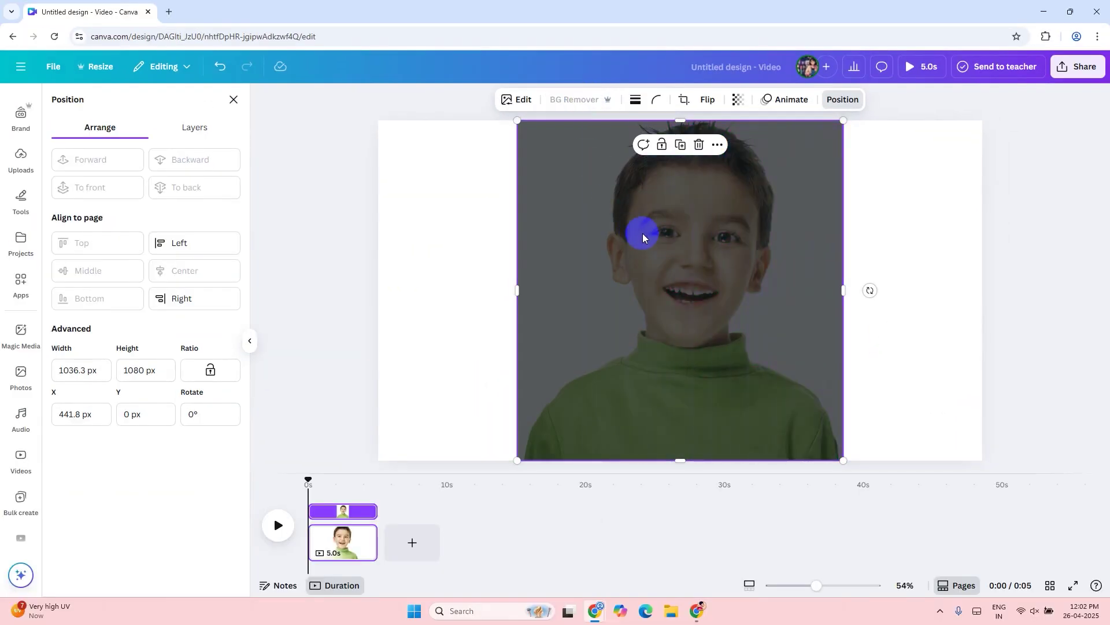
right_click(665, 241)
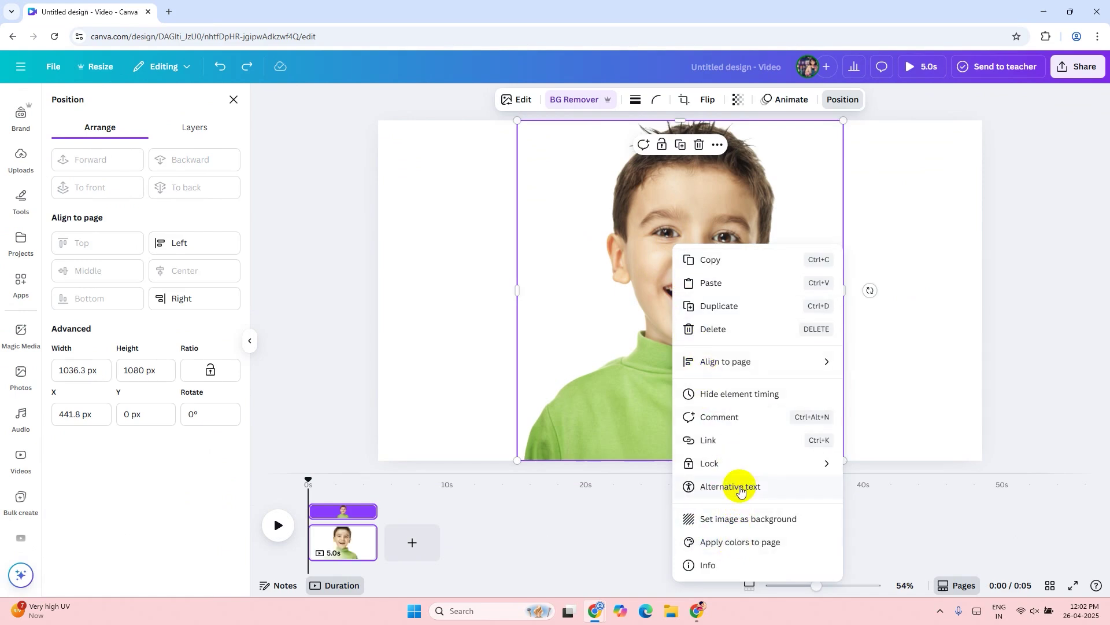
left_click(731, 306)
left_click_drag(675, 299, 833, 293)
left_click(590, 330)
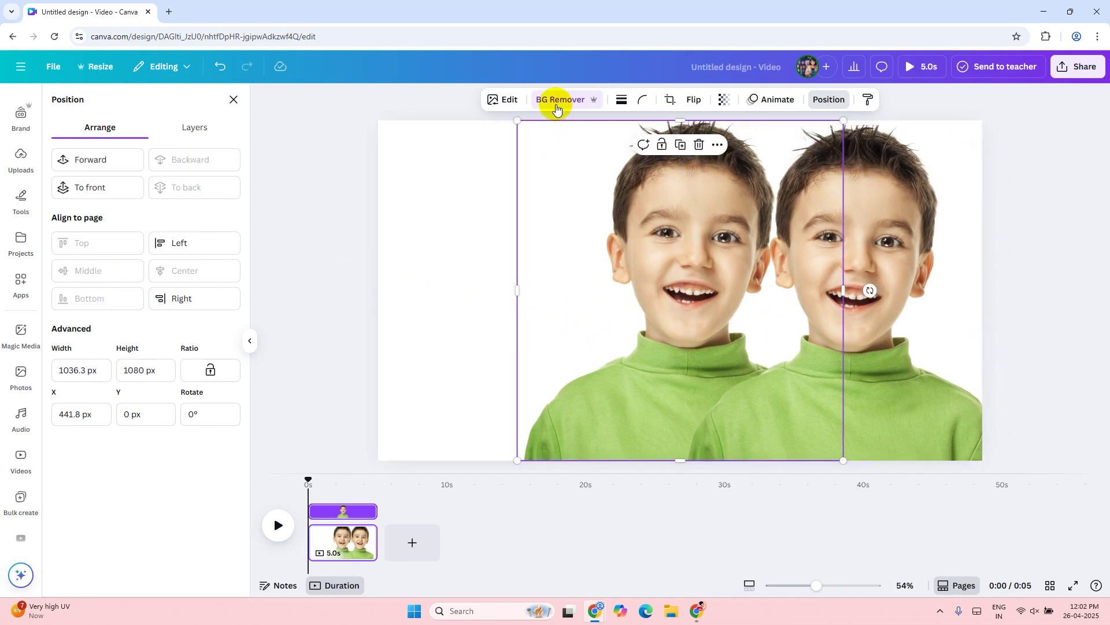
Erase the boy's head from the left copy using a larger BG Remover Erase brush.
left_click(556, 100)
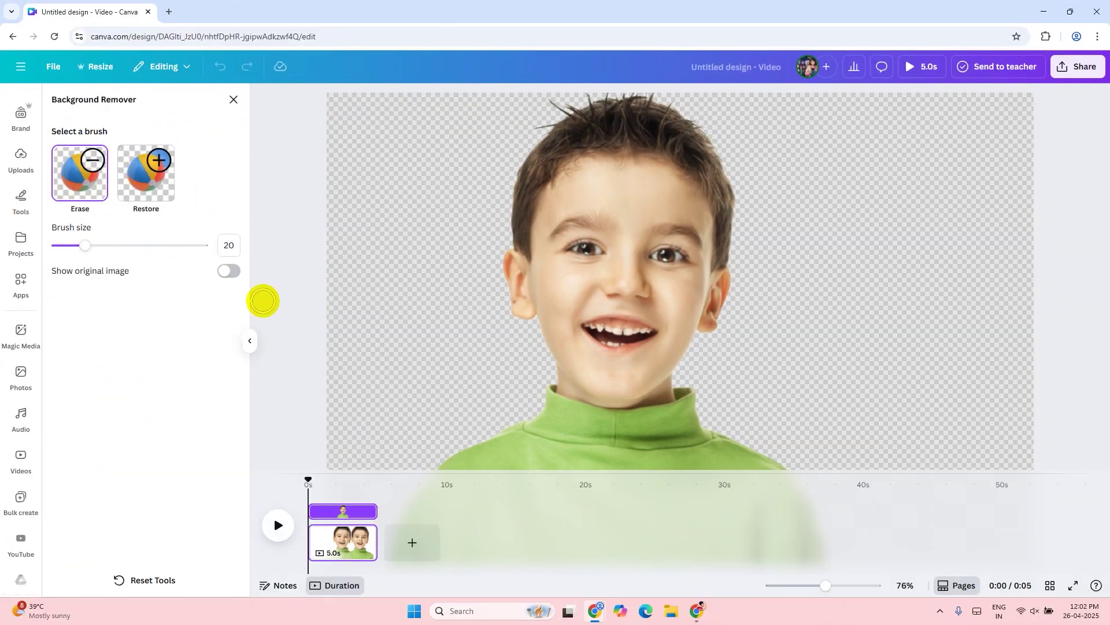
mouse_move(85, 245)
left_mouse_down()
mouse_move(166, 246)
mouse_move(87, 245)
left_mouse_up()
mouse_move(608, 126)
left_mouse_down()
mouse_move(515, 181)
mouse_move(555, 310)
mouse_move(676, 86)
mouse_move(585, 213)
mouse_move(690, 181)
mouse_move(739, 210)
mouse_move(676, 224)
mouse_move(605, 270)
mouse_move(644, 280)
mouse_move(679, 352)
mouse_move(636, 370)
mouse_move(667, 267)
left_mouse_up()
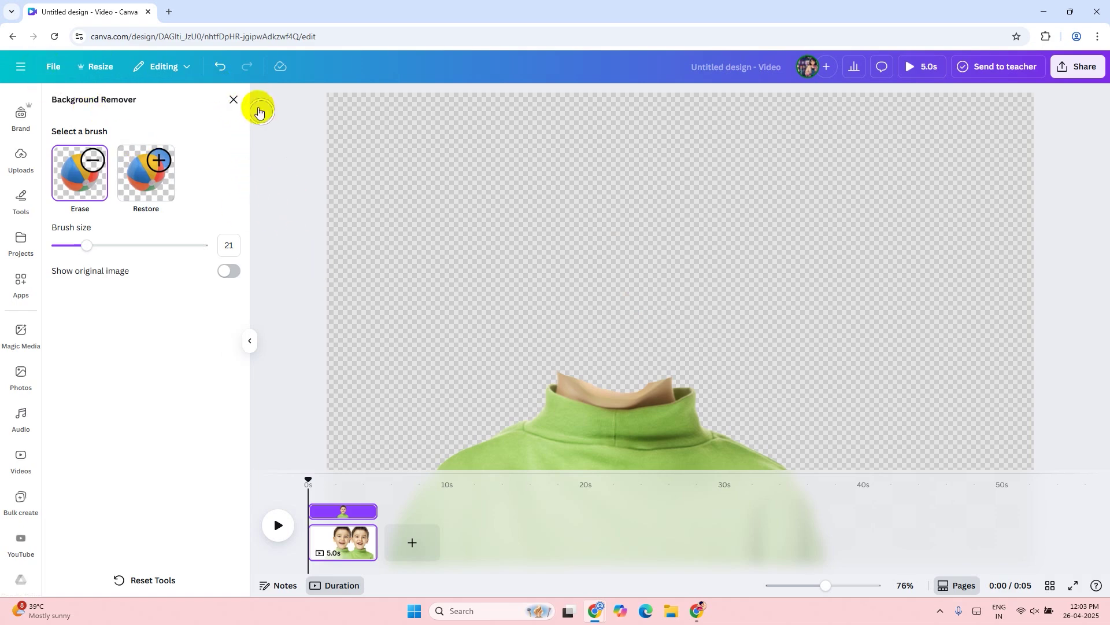
left_click(234, 102)
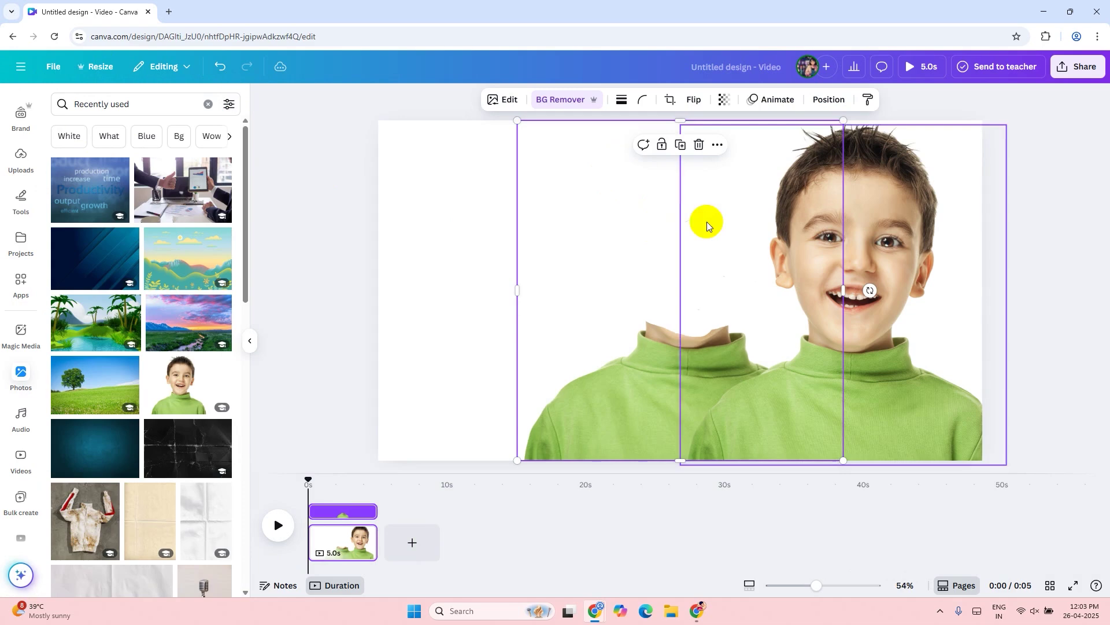
Erase the shirt and collar from the second boy copy, leaving only his head.
left_click(876, 226)
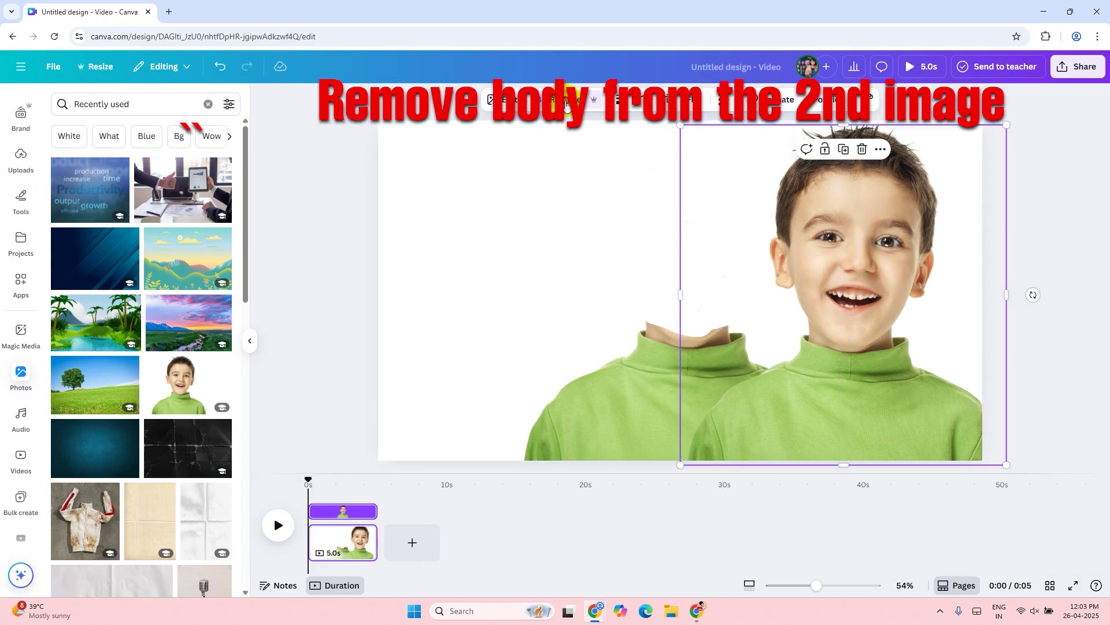
left_click(566, 104)
mouse_move(428, 457)
left_mouse_down()
mouse_move(632, 461)
mouse_move(678, 435)
left_mouse_up()
left_click_drag(568, 414, 649, 417)
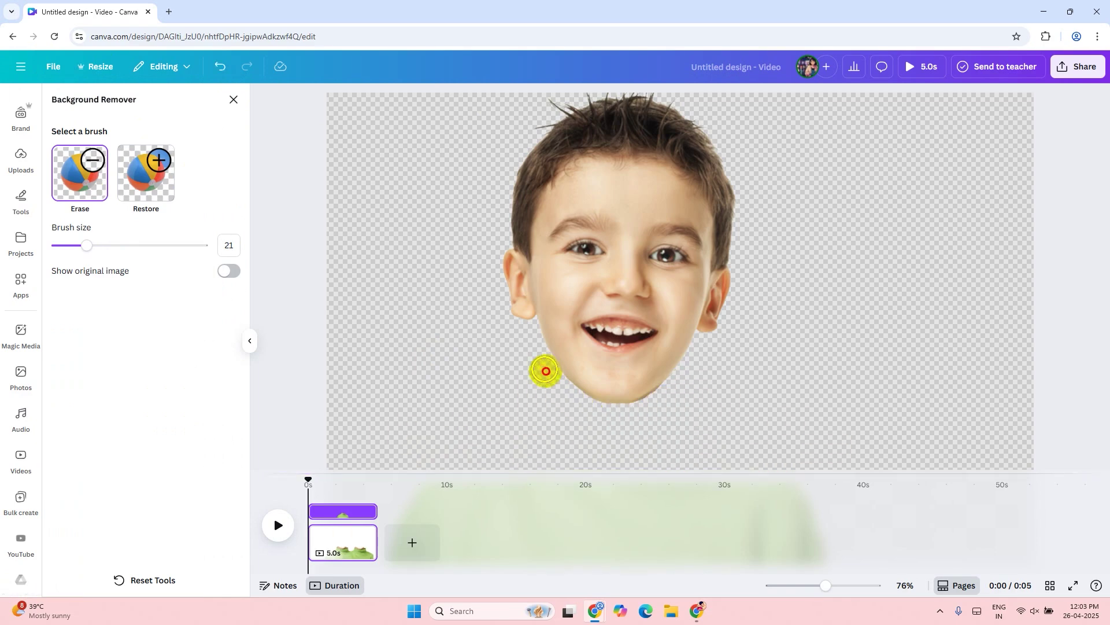
key("Escape")
Crop the head image, move it onto the headless shirt and enlarge it.
left_click_drag(836, 456, 837, 348)
left_click_drag(708, 235, 756, 234)
left_click_drag(972, 231, 734, 255)
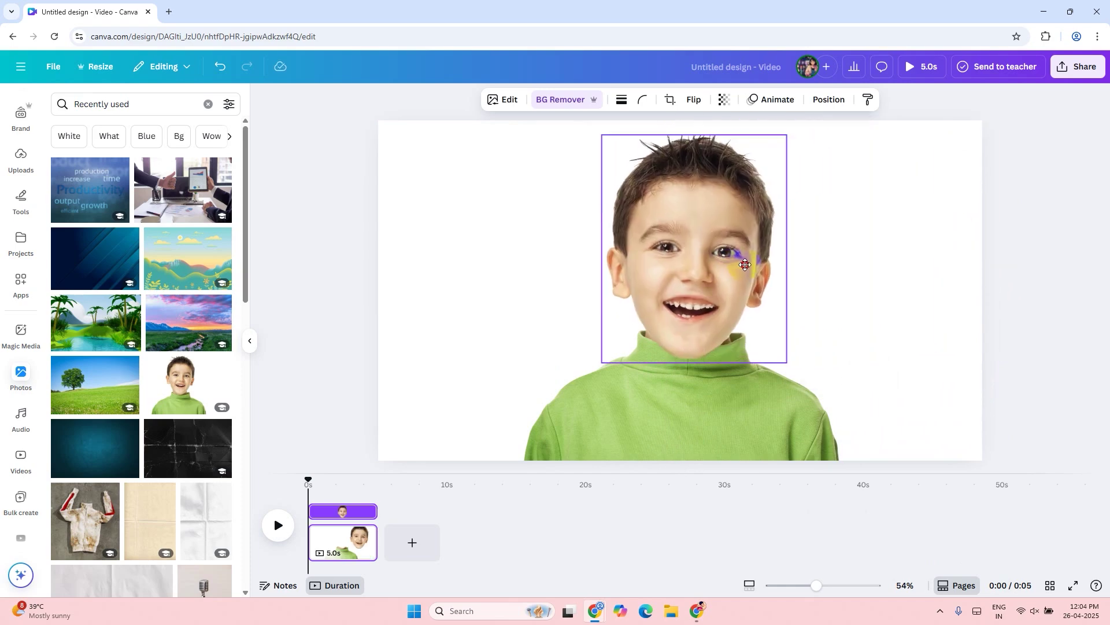
left_click_drag(789, 365, 823, 403)
left_click_drag(761, 330, 747, 328)
Add cartoon scene photos and set the rainbow image as the page background.
left_click(918, 322)
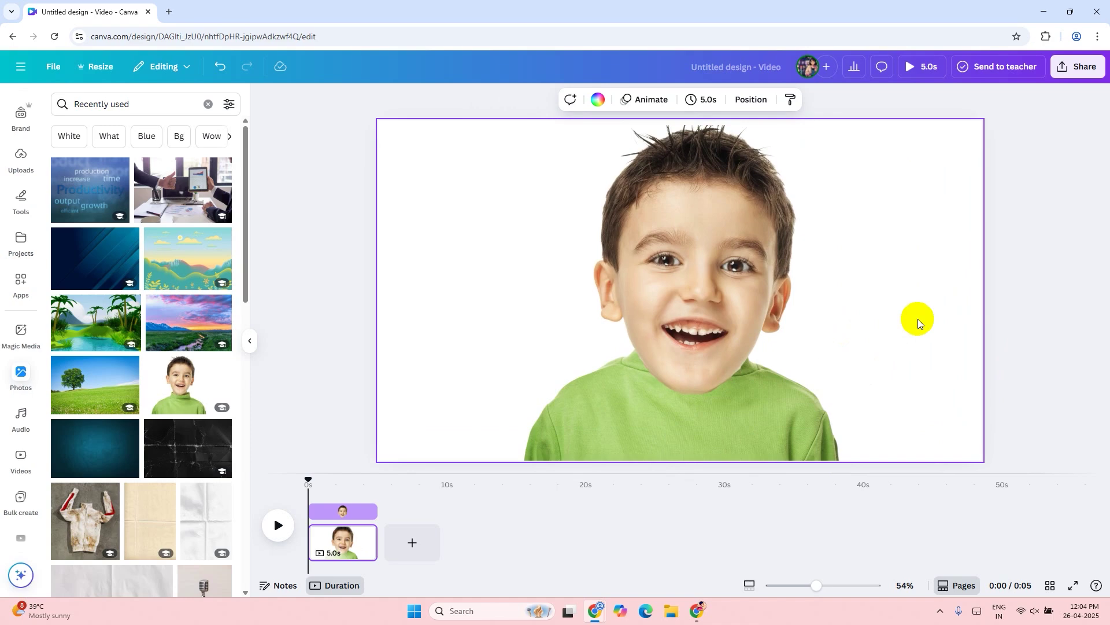
left_click(250, 341)
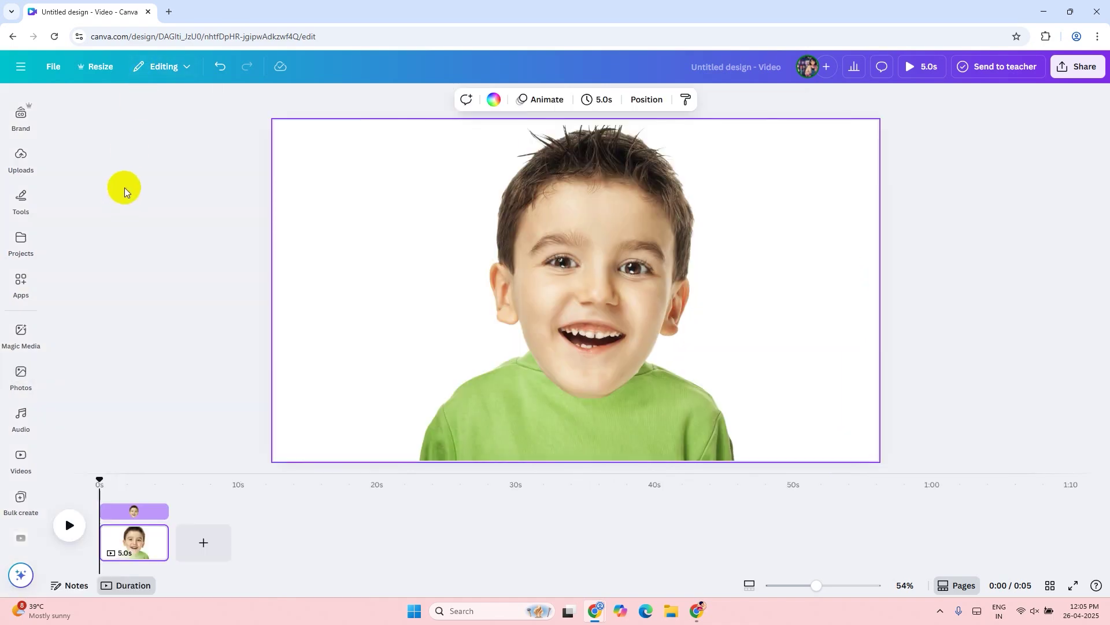
left_click(20, 375)
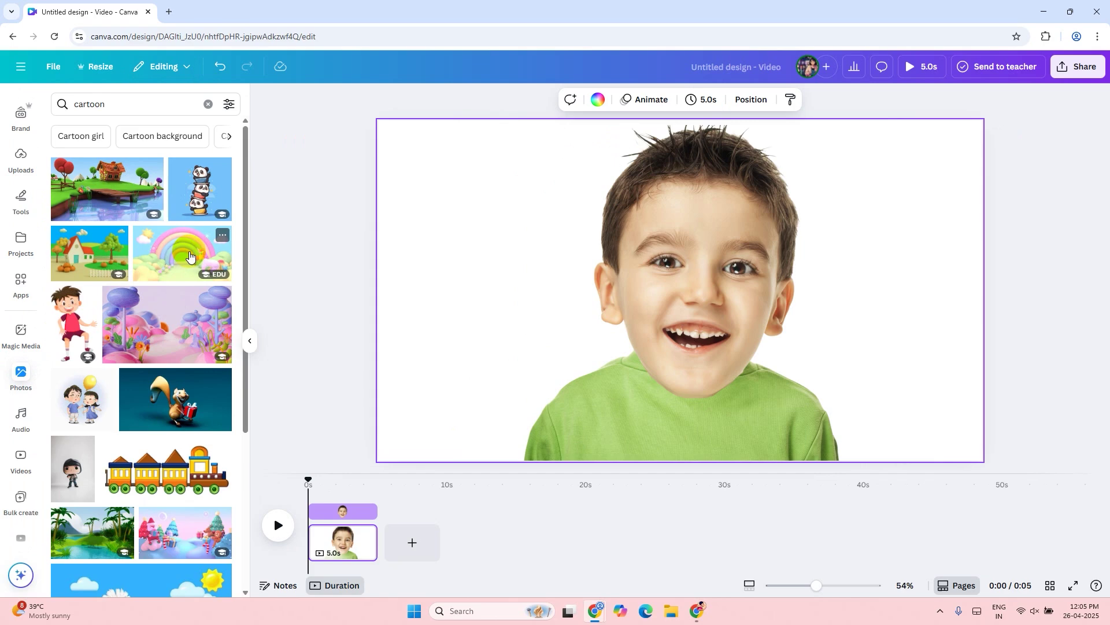
left_click(139, 185)
scroll(172, 219, "down", 1)
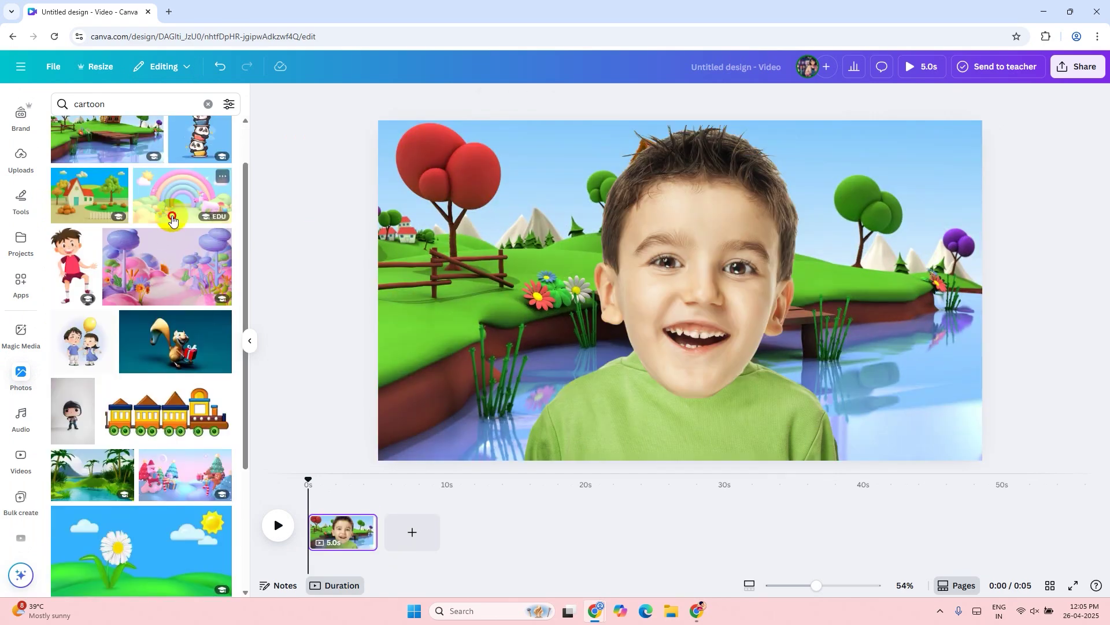
left_click(173, 219)
right_click(491, 212)
left_click(544, 529)
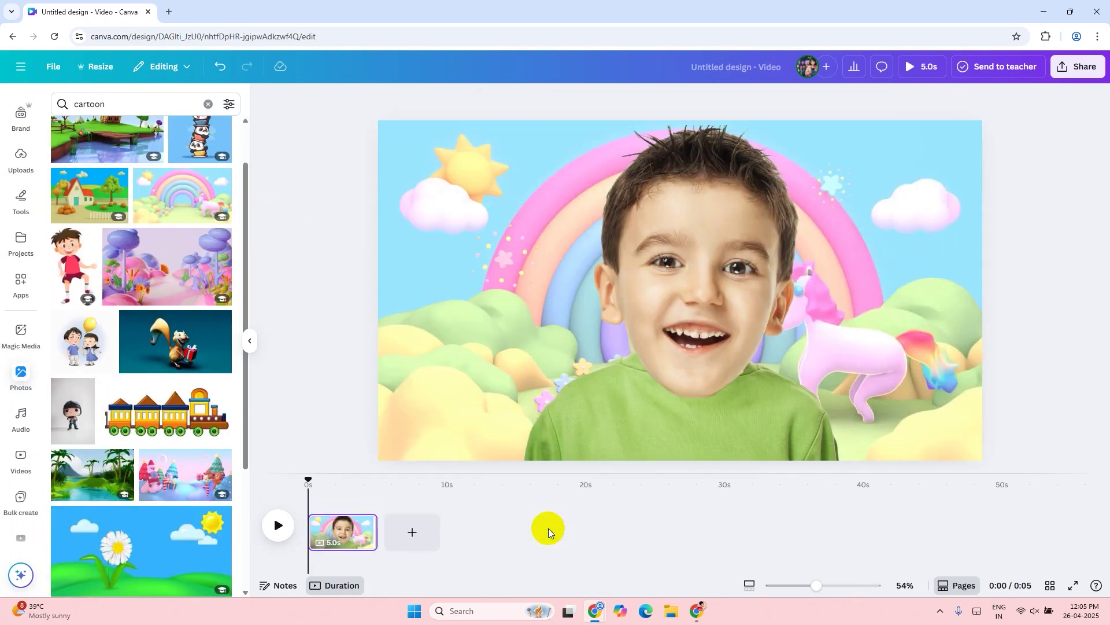
Replace the page background with the cartoon beach image and clear the photo search.
scroll(174, 332, "down", 5)
left_click(173, 333)
right_click(498, 254)
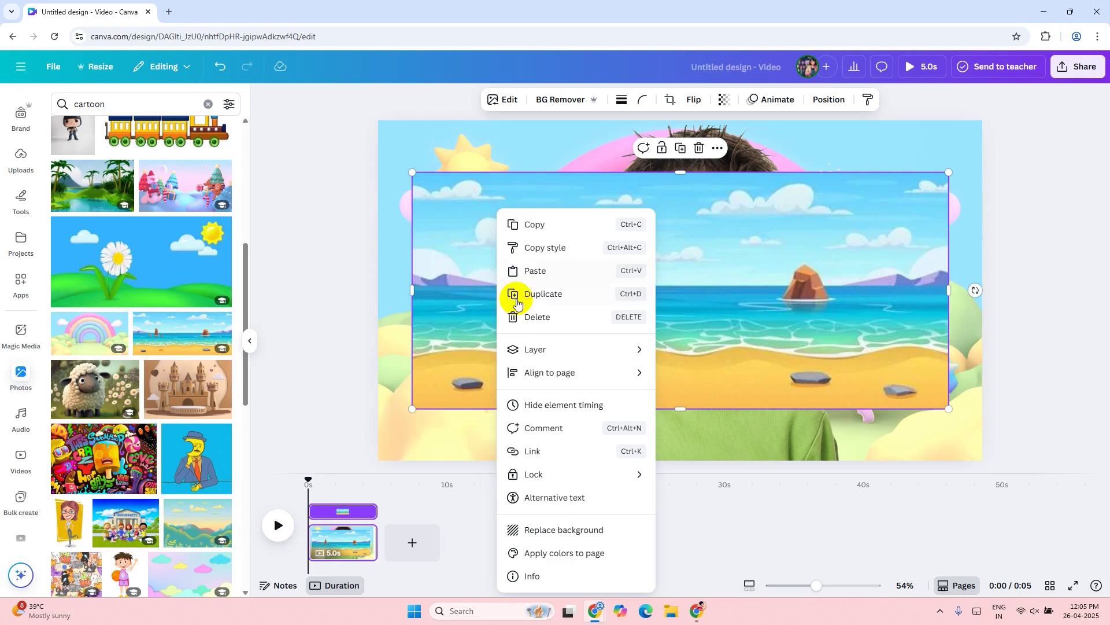
left_click(558, 530)
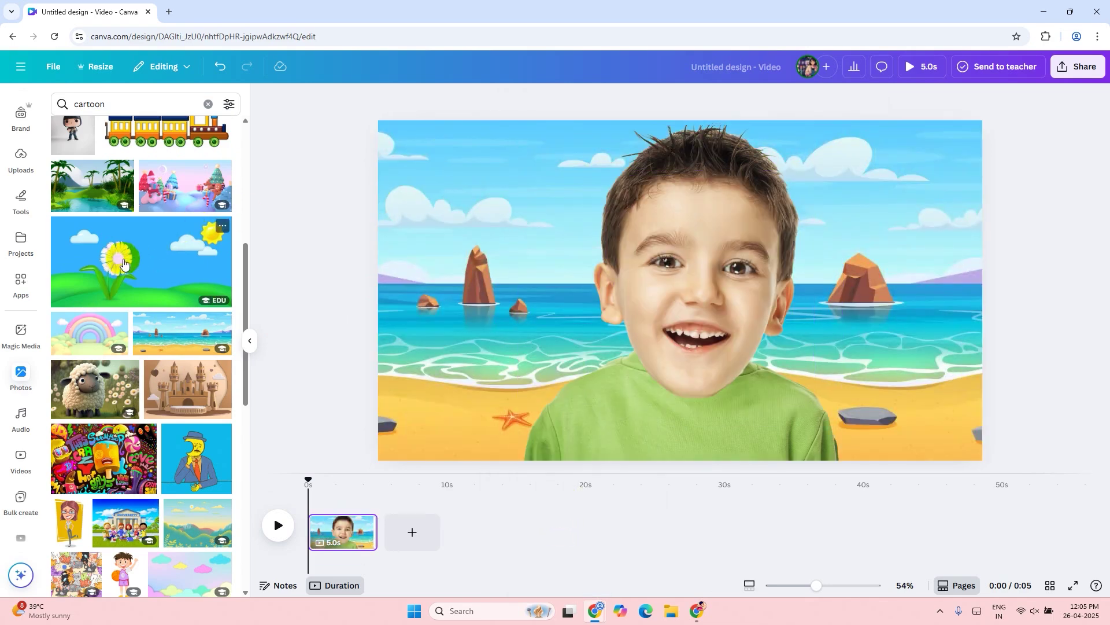
scroll(123, 263, "up", 6)
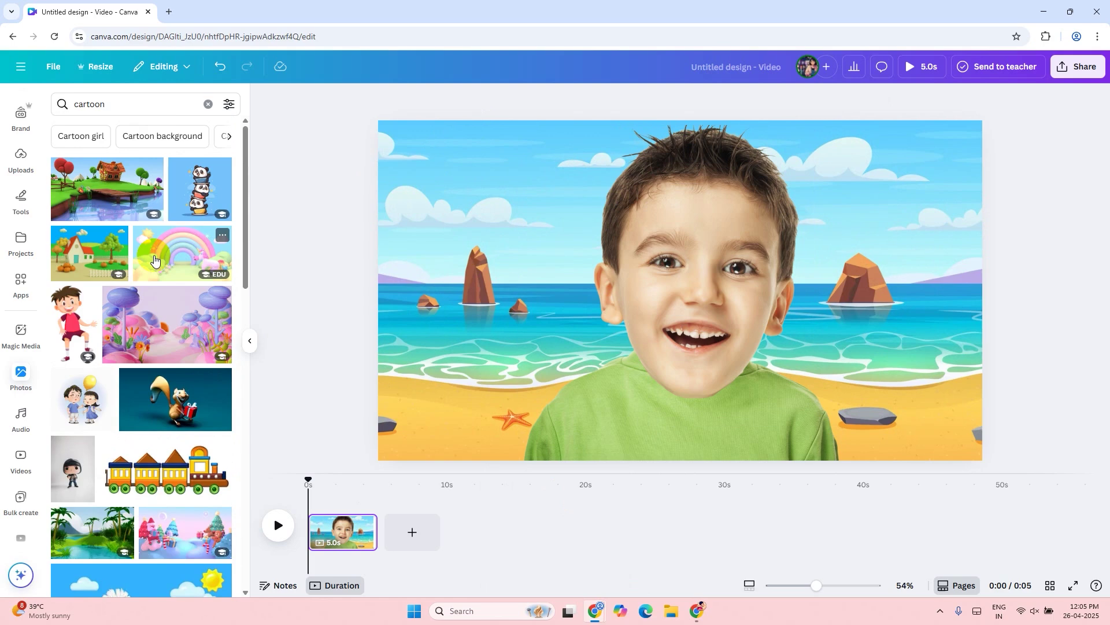
left_click(208, 104)
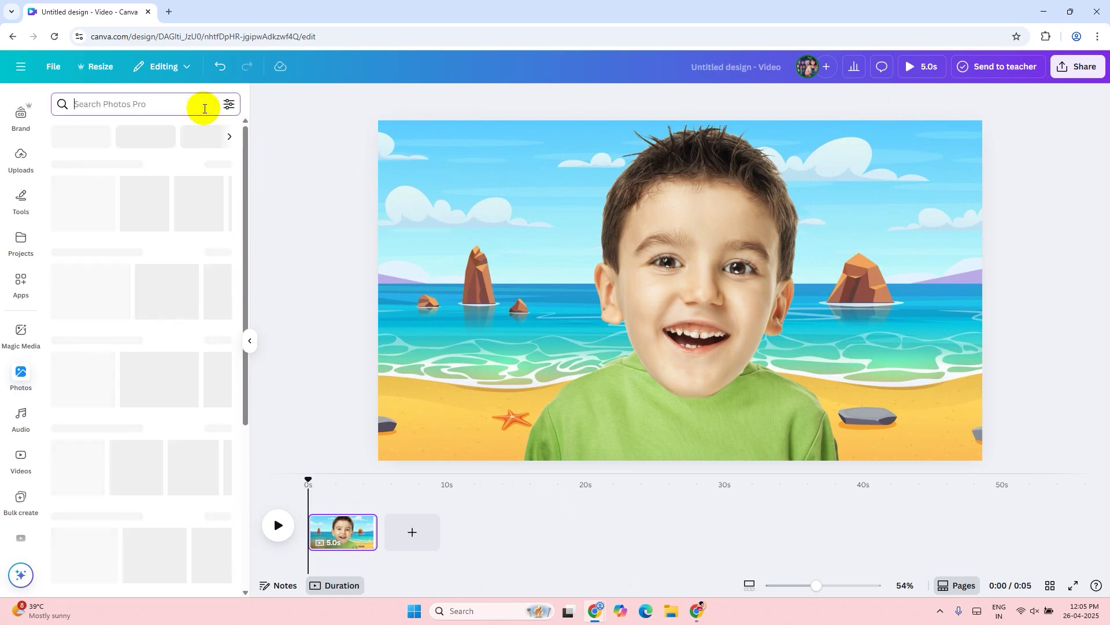
left_click(215, 163)
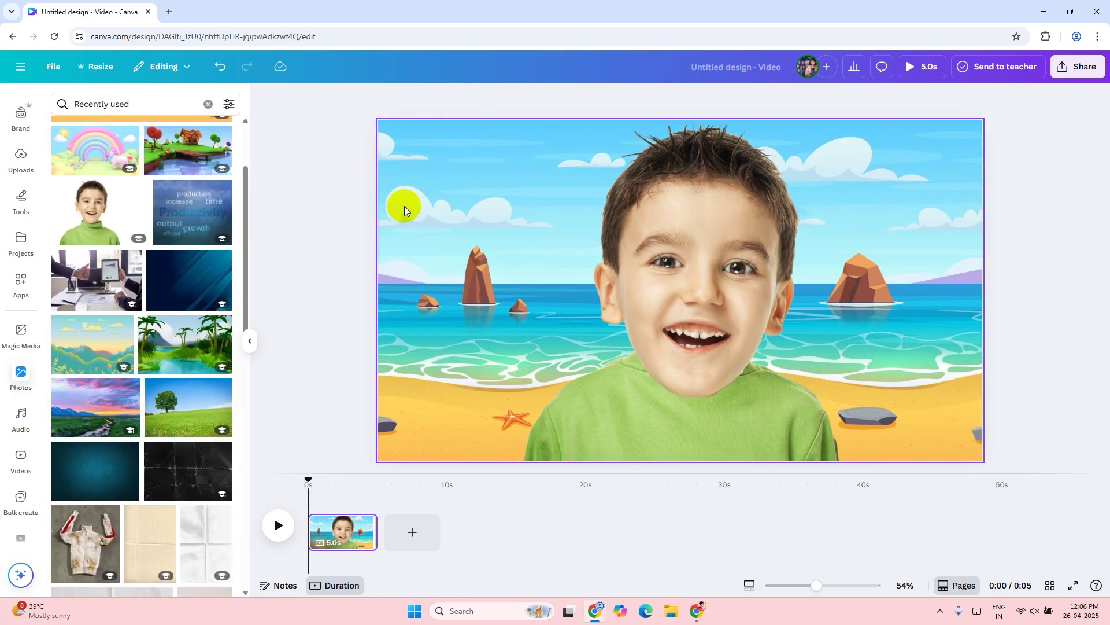
Apply a whole-image Blur effect at intensity 13 to the beach background.
left_click(404, 205)
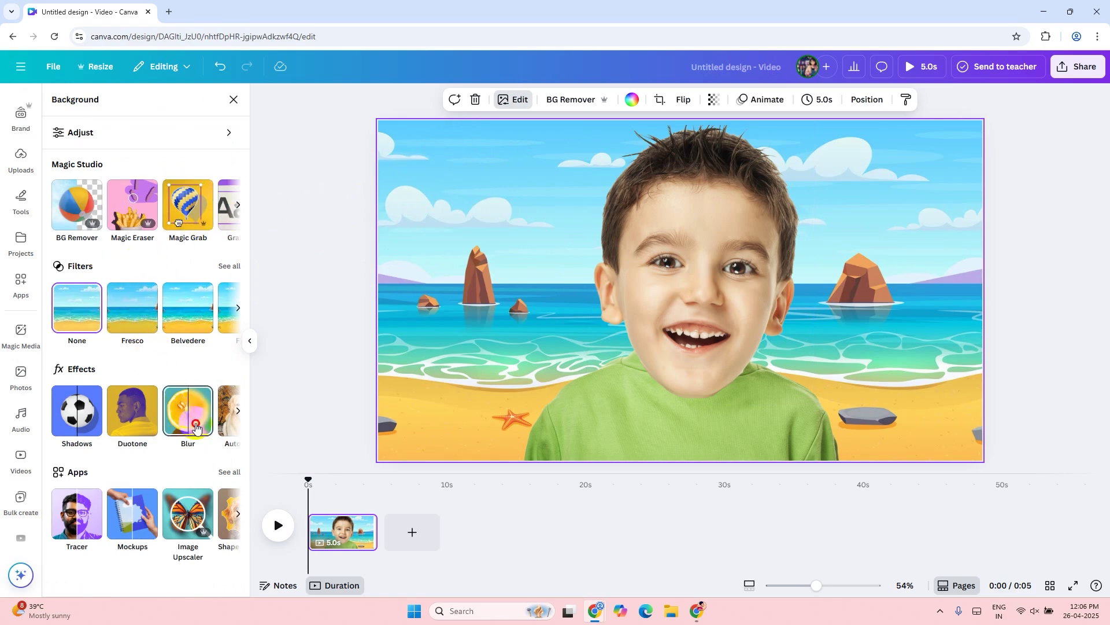
left_click(188, 407)
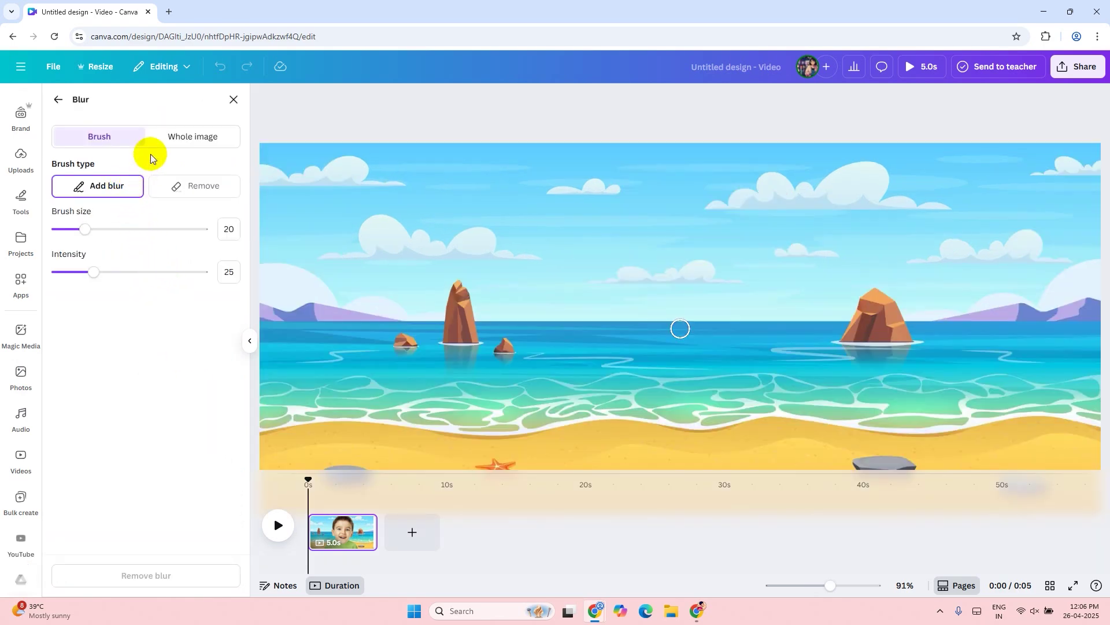
left_click(183, 140)
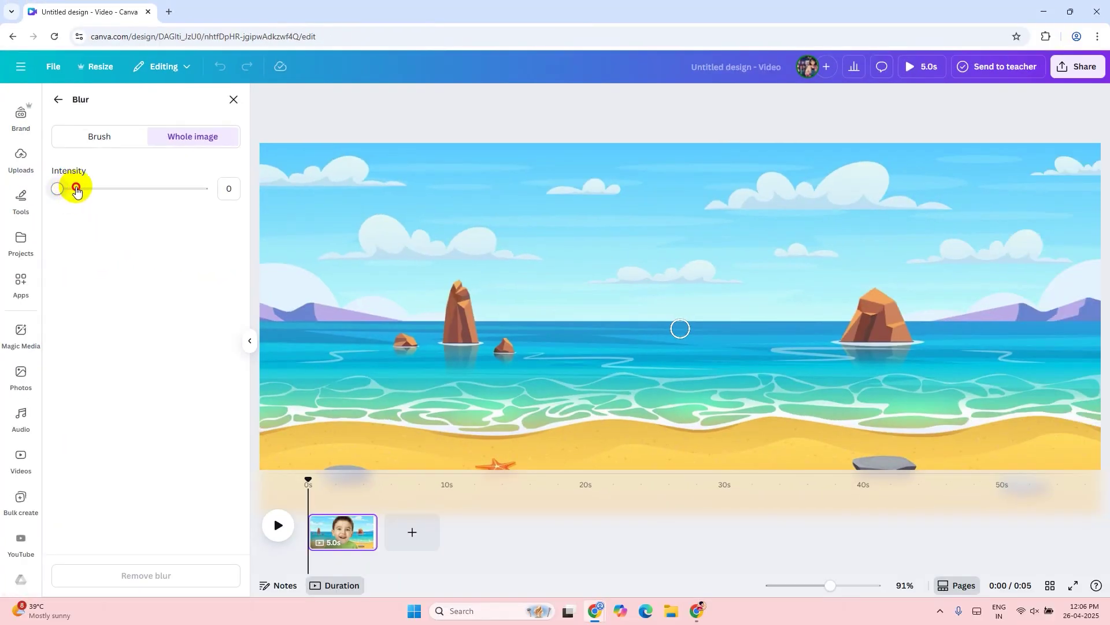
left_click(76, 188)
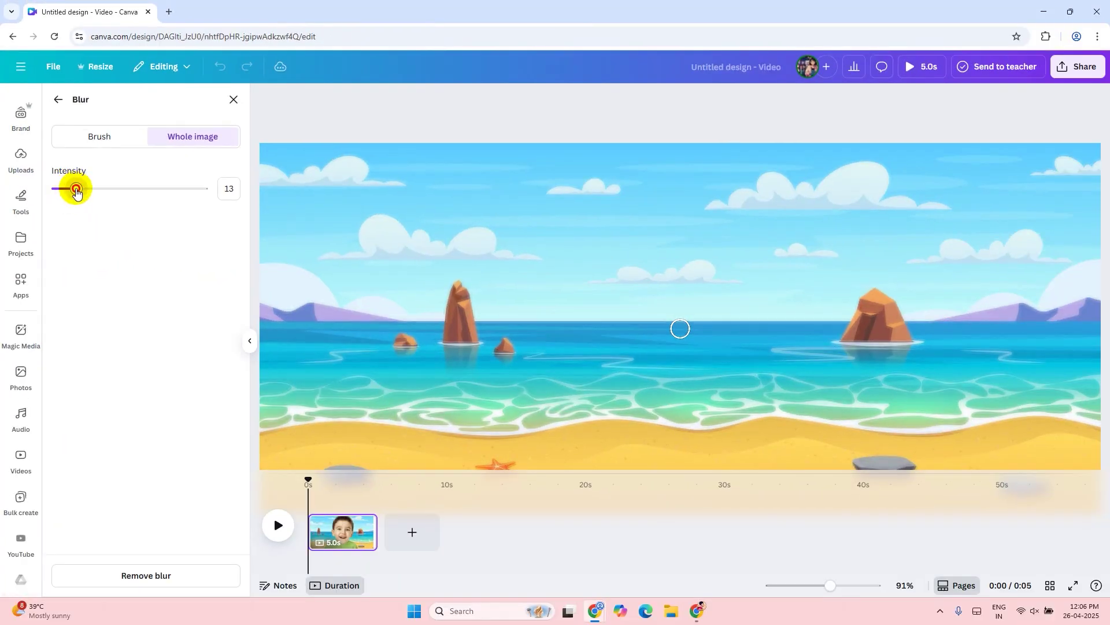
left_click(59, 99)
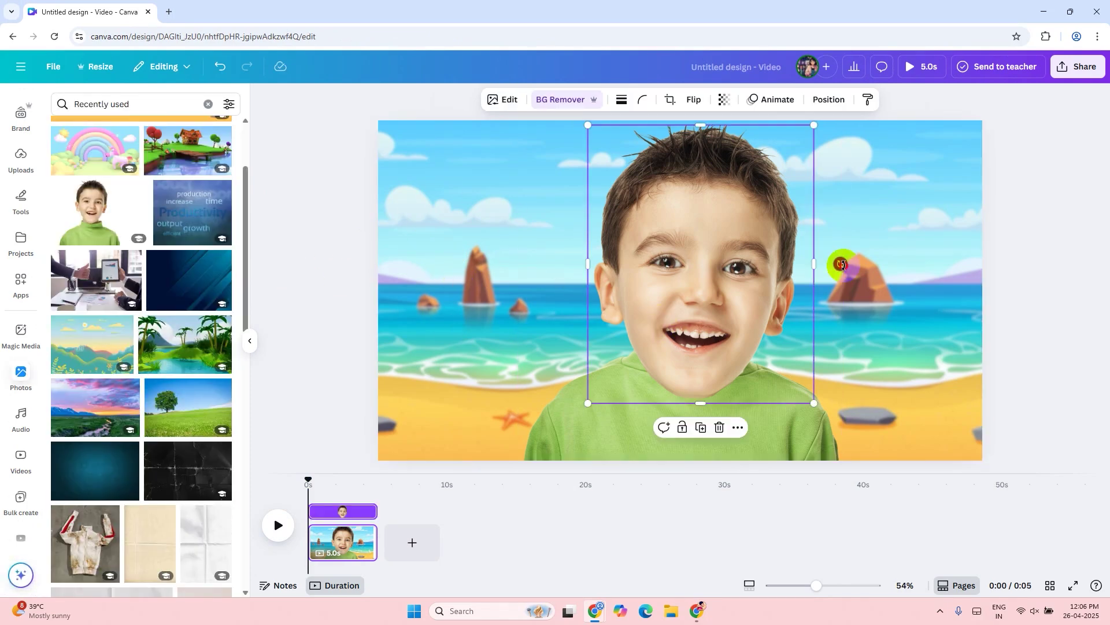
Rotate the boy cutout about 7° and nudge it slightly right.
left_click_drag(841, 265, 840, 291)
left_click_drag(770, 308, 776, 308)
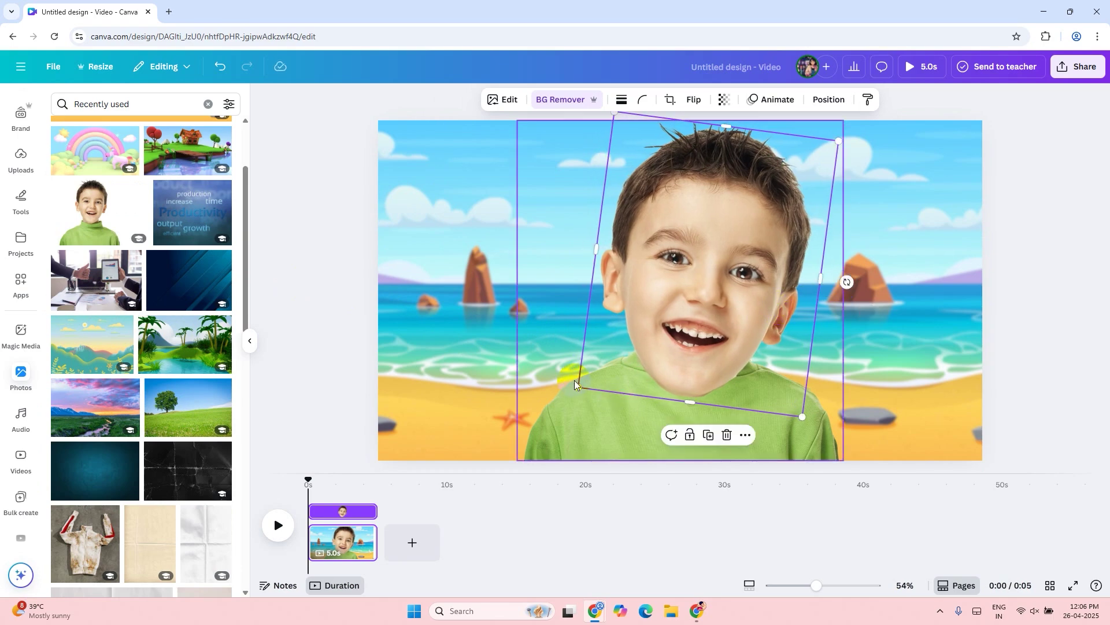
left_click(362, 533)
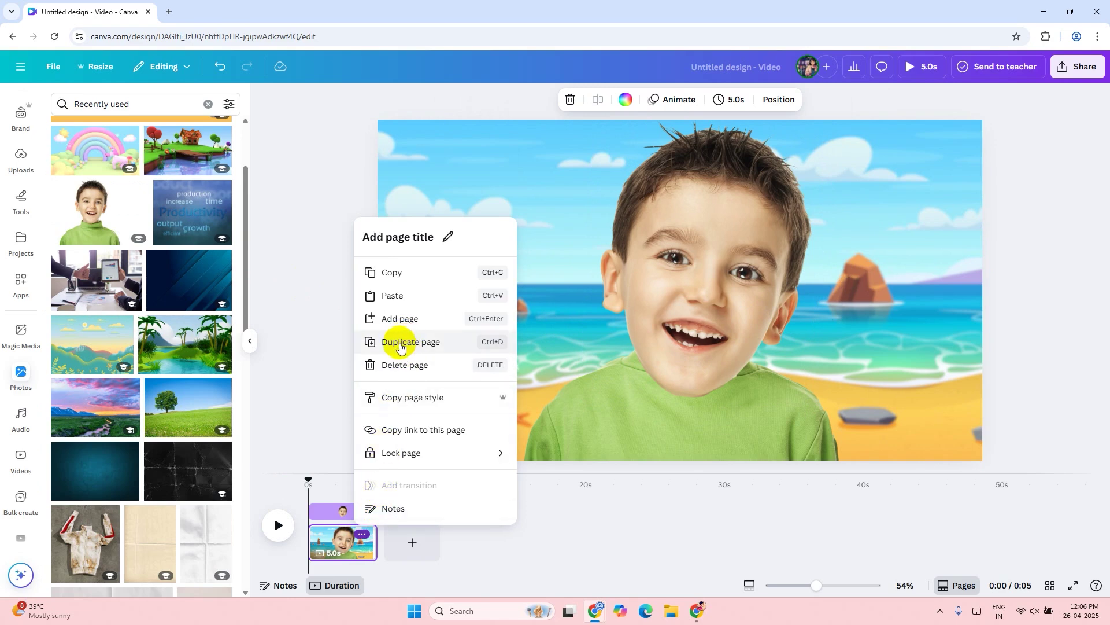
Duplicate the page, then tilt the boy the opposite way and shift him left on page 2.
left_click(401, 346)
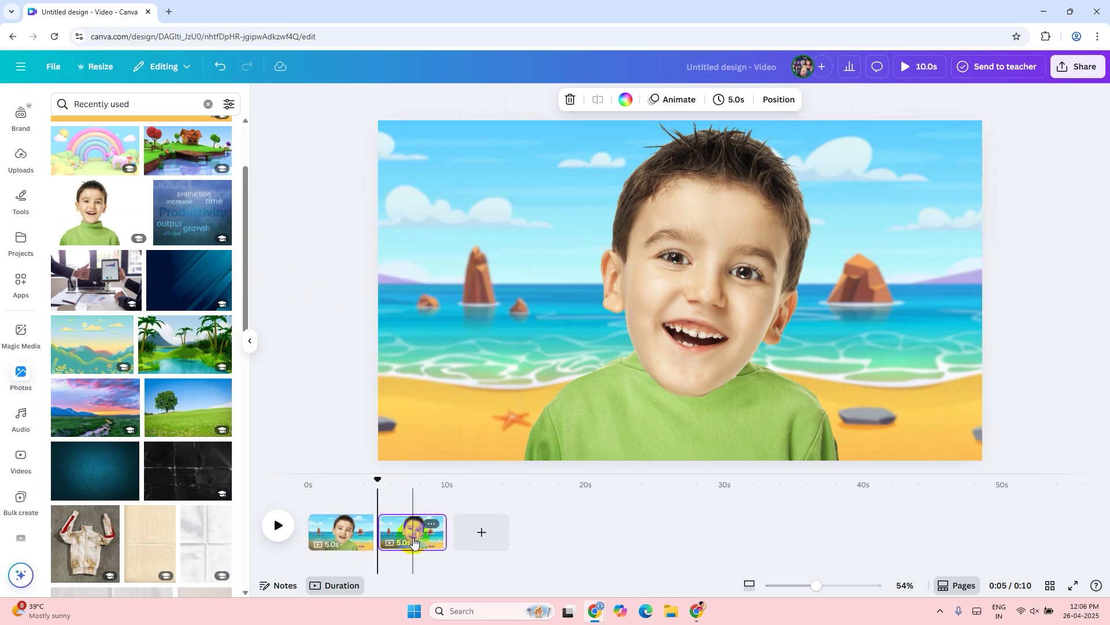
left_click(702, 270)
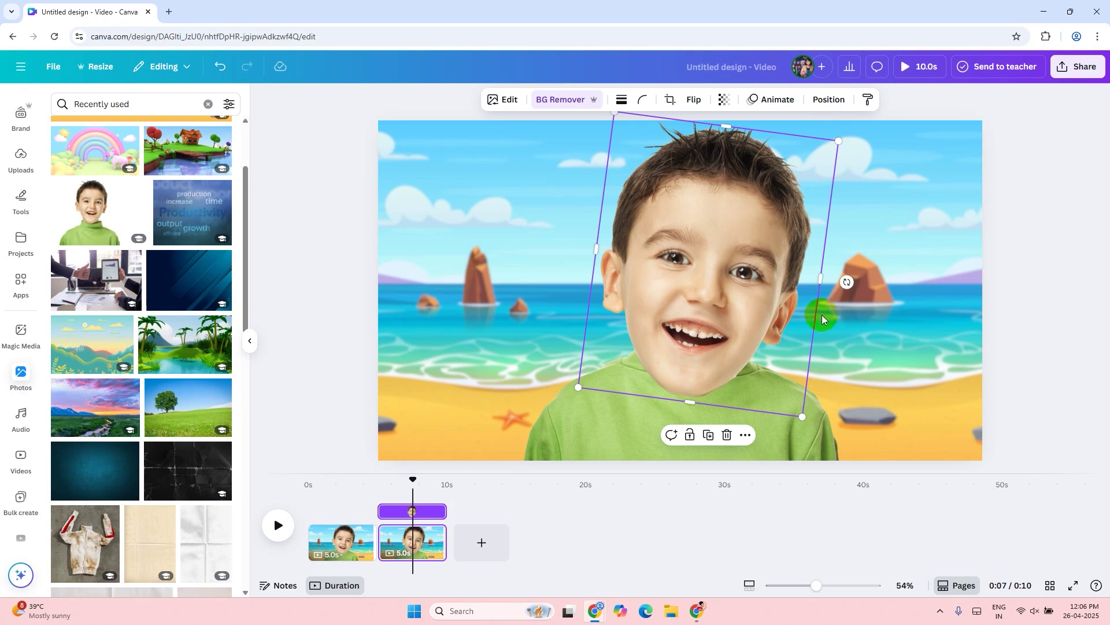
left_click_drag(847, 282, 872, 249)
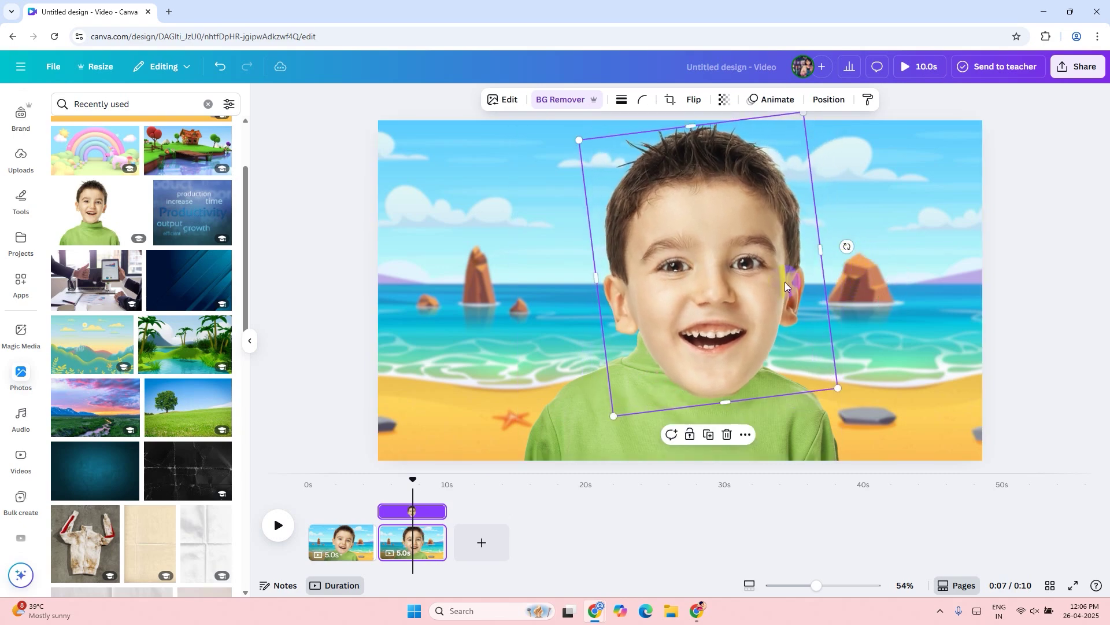
left_click_drag(787, 286, 768, 284)
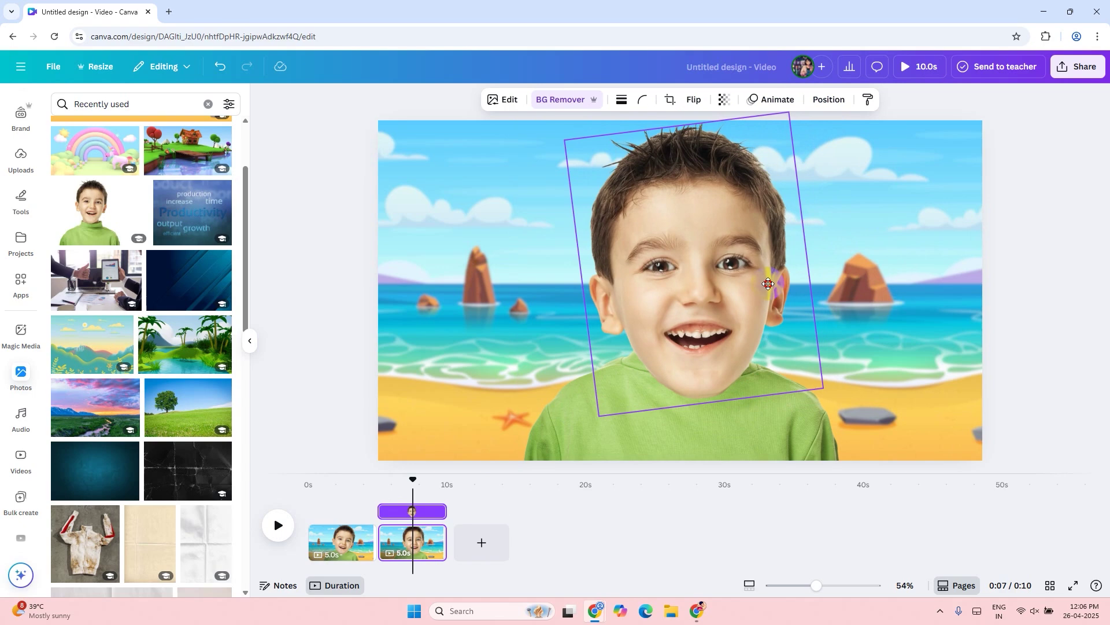
left_click(412, 538)
Duplicate pages 1–2 with Ctrl+D to make four pages.
left_click(431, 523)
left_click(332, 536)
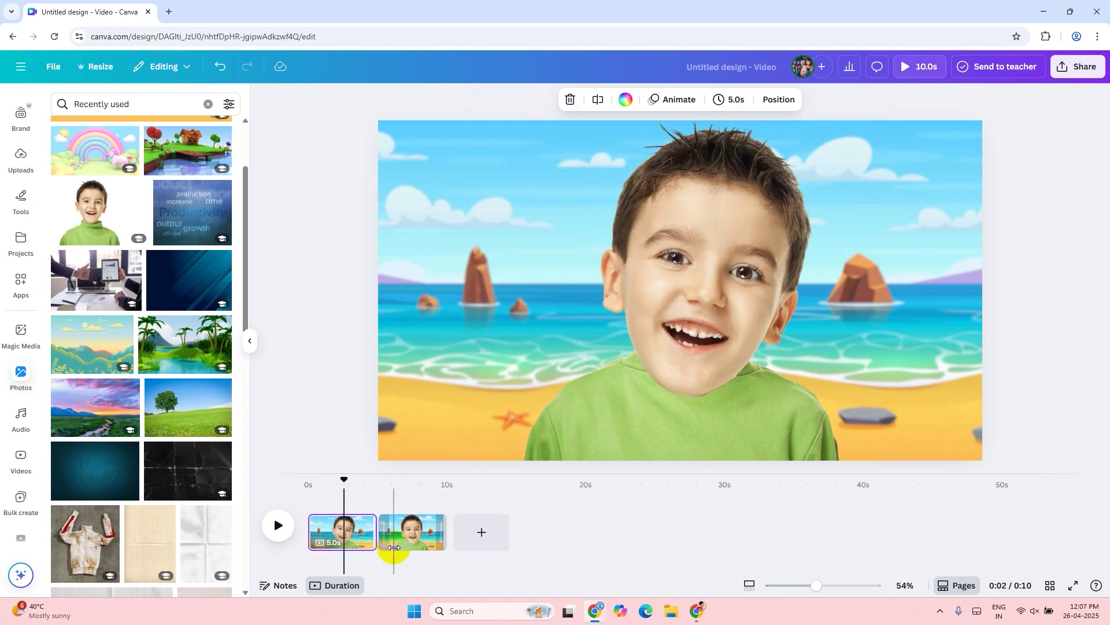
left_click(412, 533)
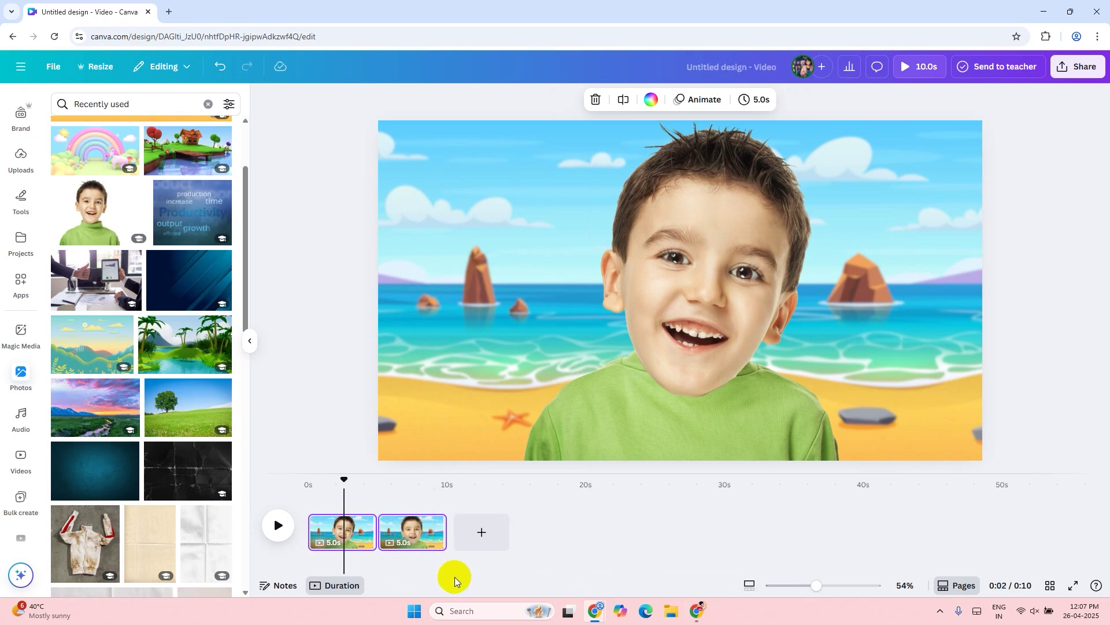
left_click(452, 498)
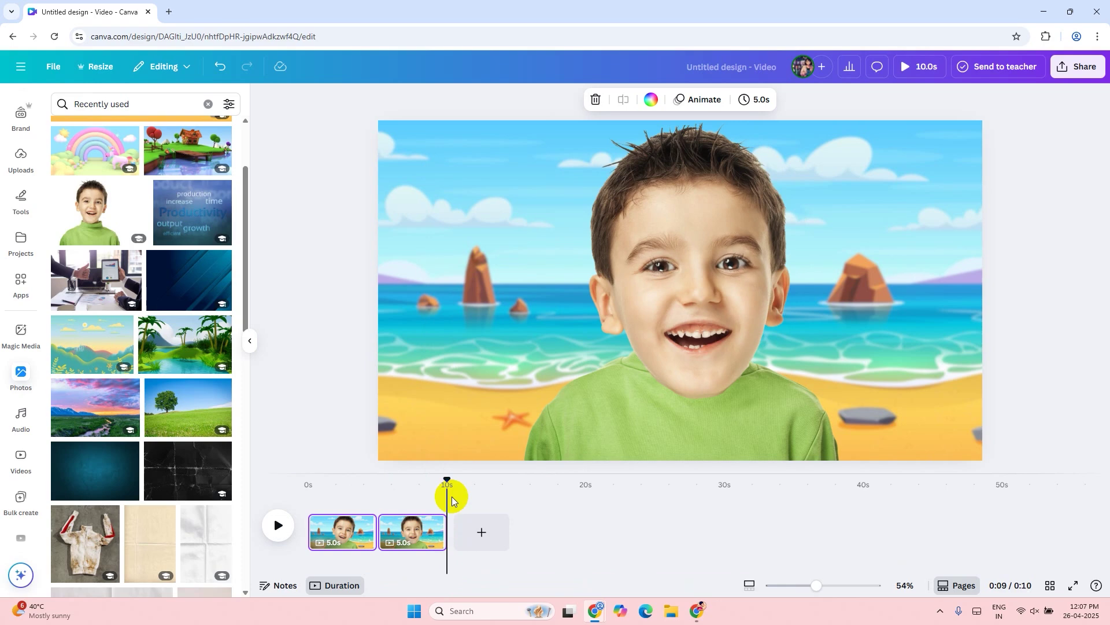
key("ctrl+d")
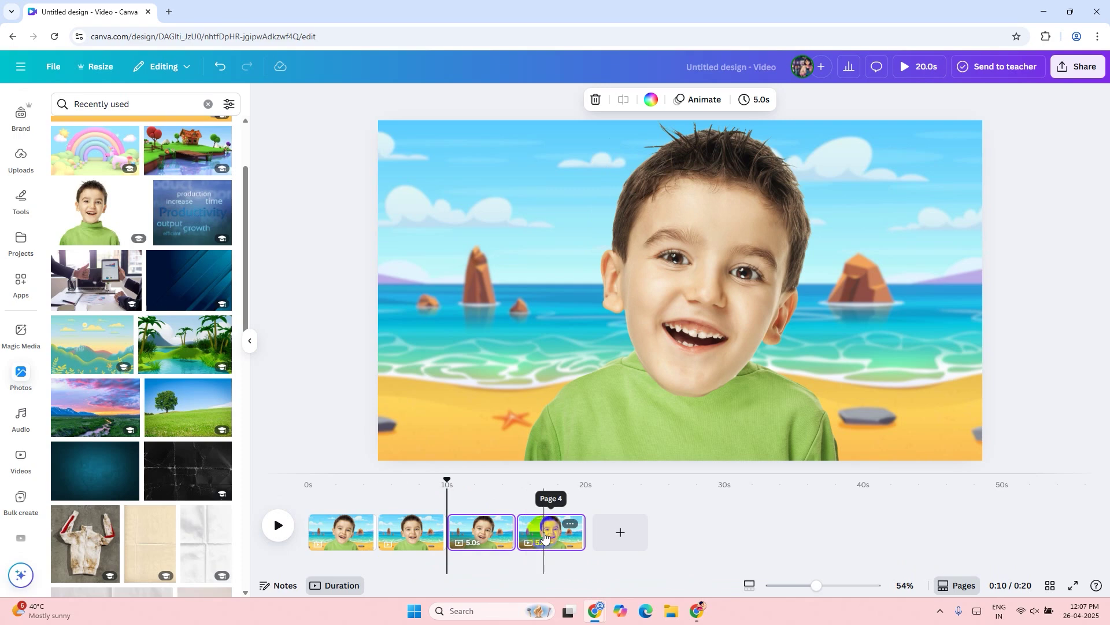
Select all four pages and duplicate them into eight.
left_click(353, 531)
left_click(542, 539, "shift")
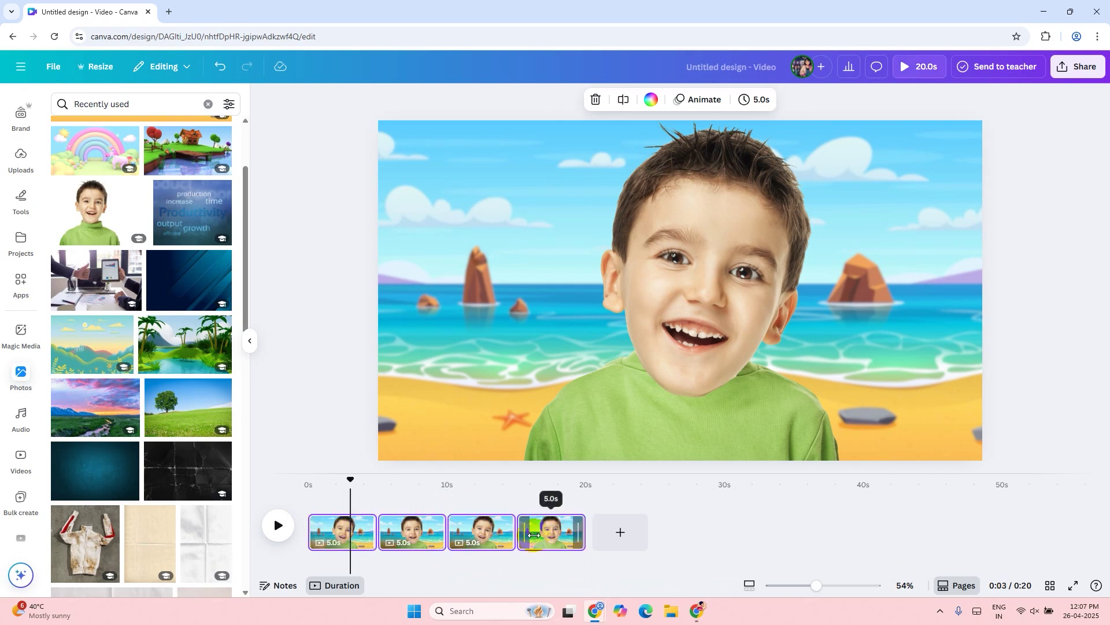
left_click(592, 497)
key("ctrl+d")
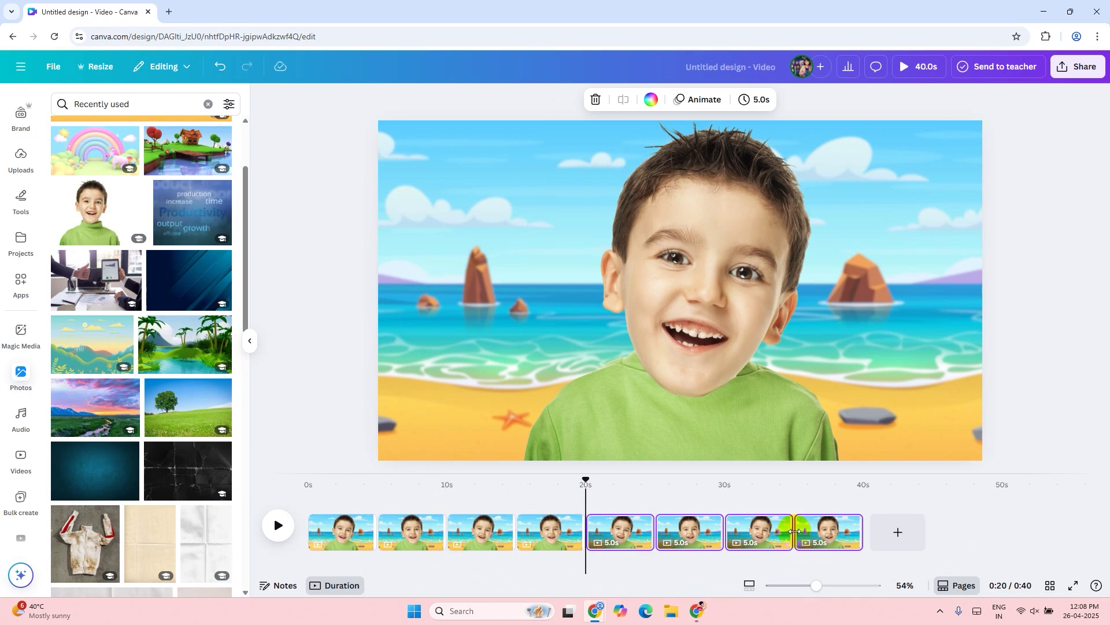
Duplicate all eight pages, then all sixteen, bringing the video to 2:40.
left_click(836, 542)
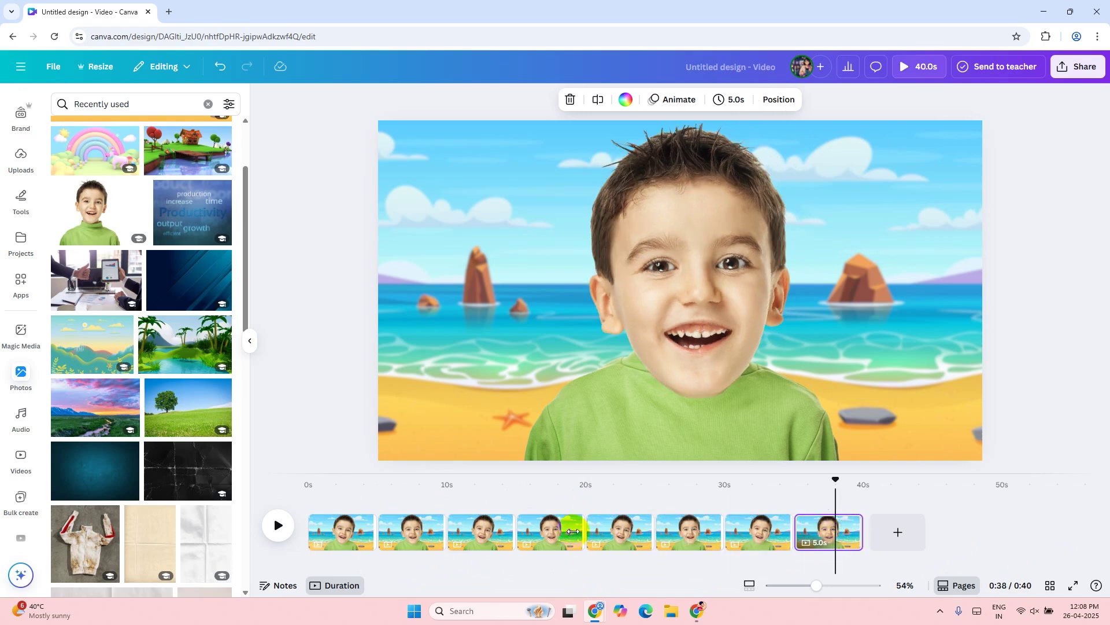
left_click(339, 542, "shift")
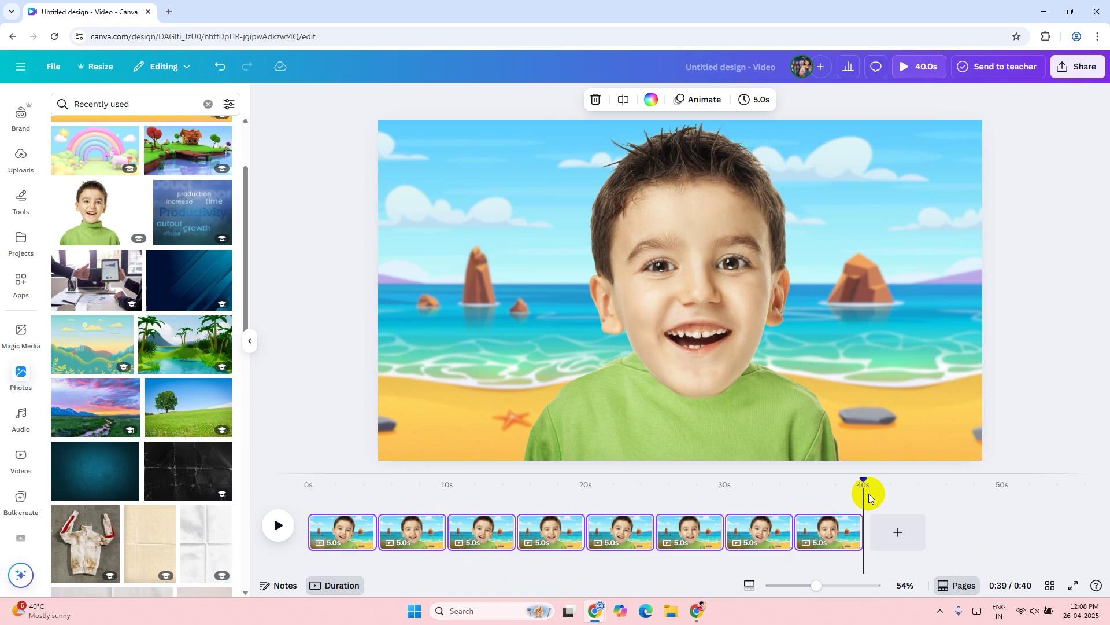
key("ctrl+d")
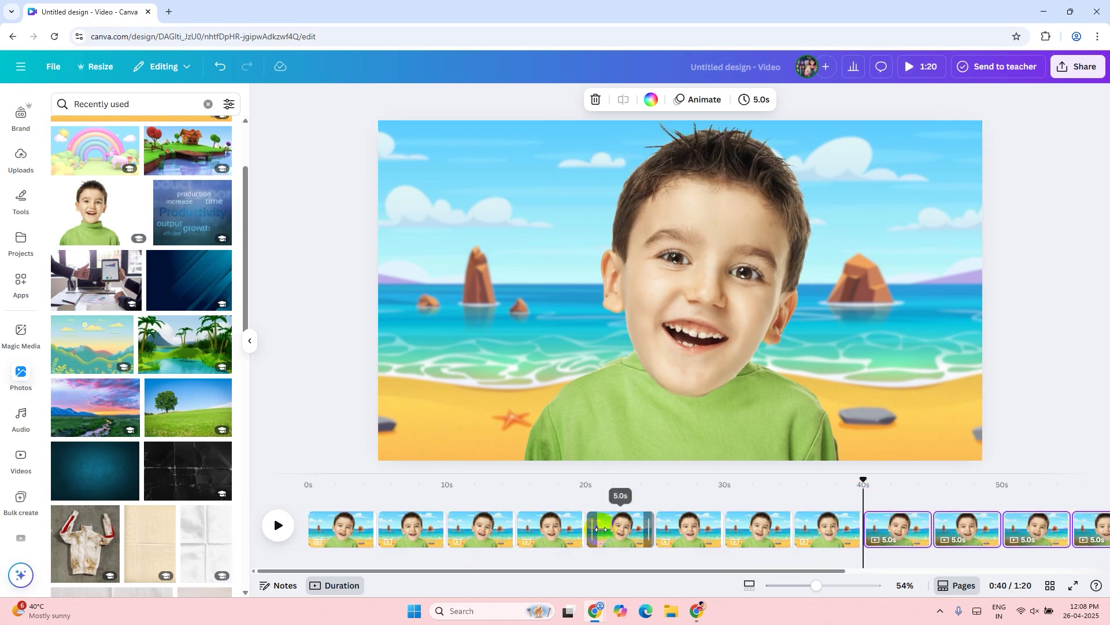
left_click(1000, 538, "shift")
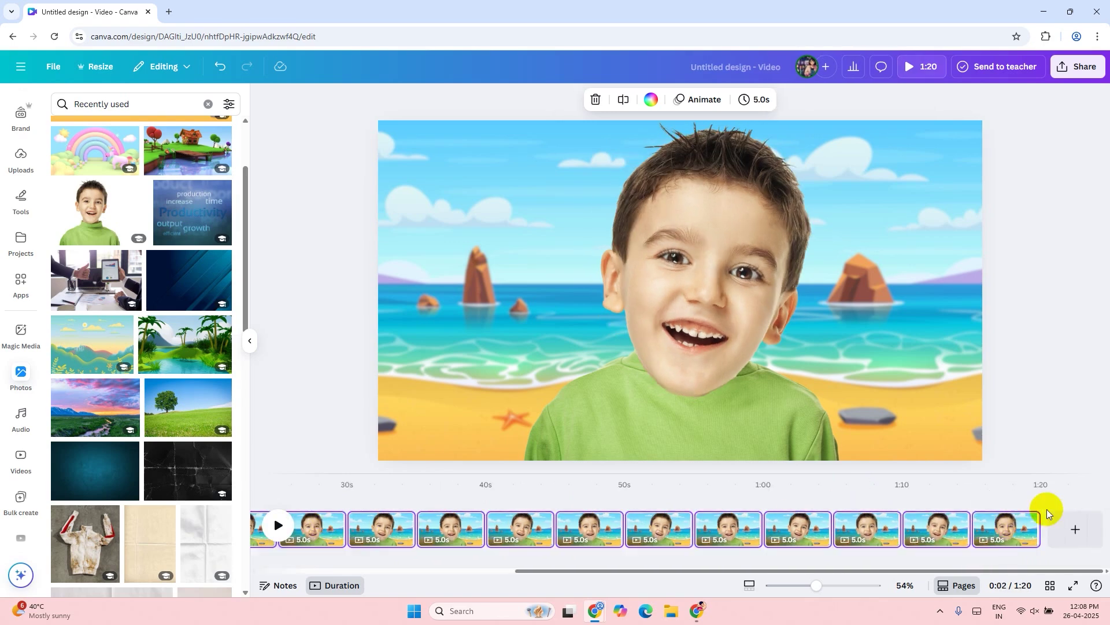
key("ctrl+d")
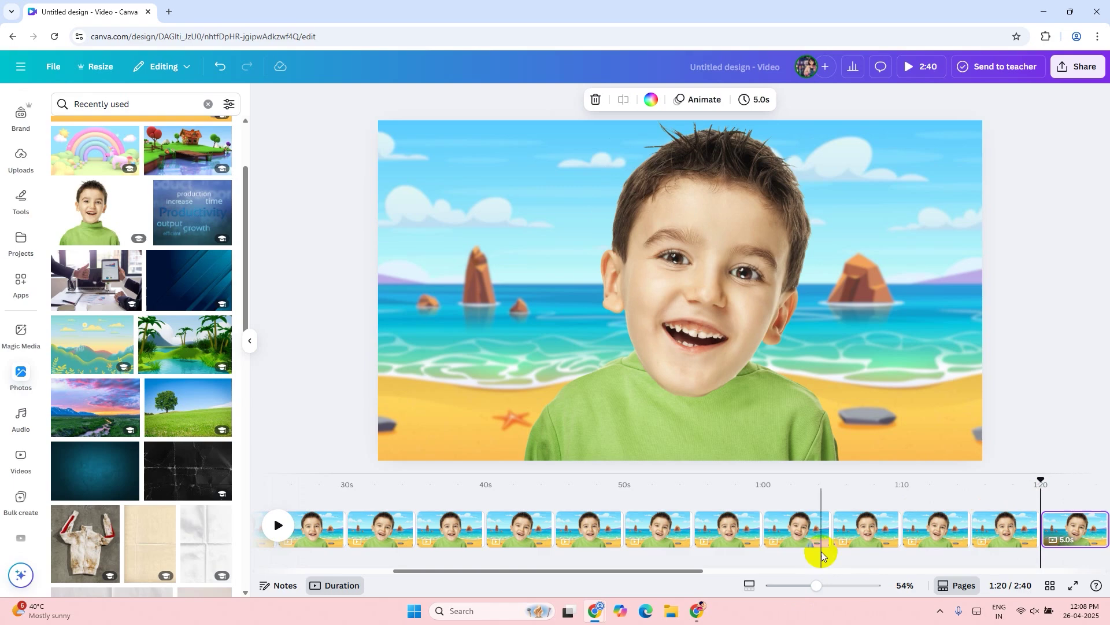
left_click_drag(704, 571, 376, 573)
left_click(377, 529)
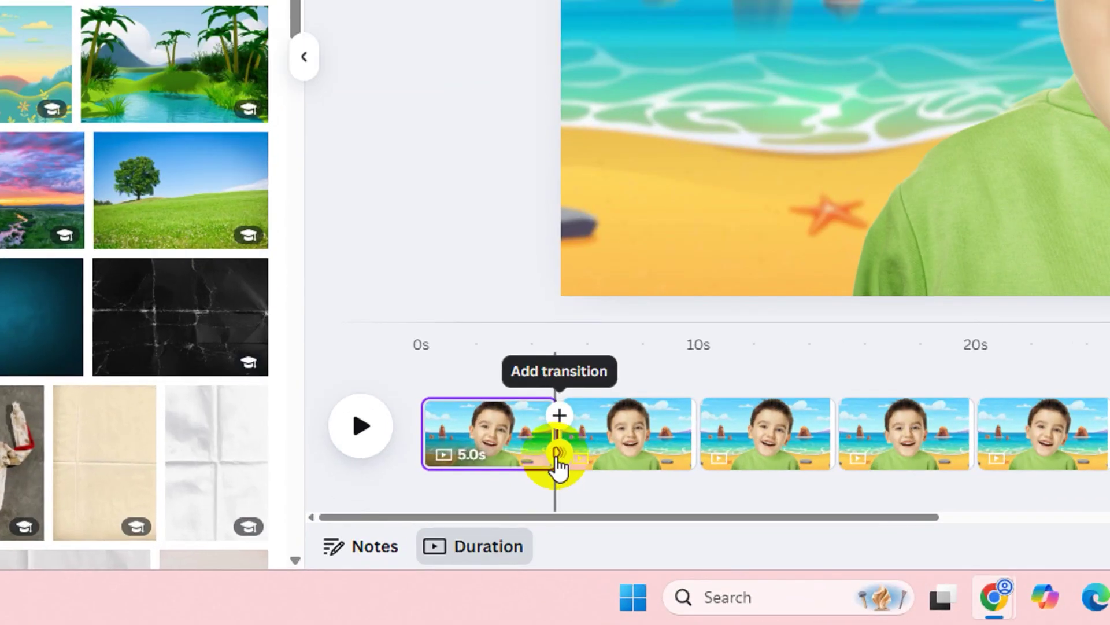
Apply a 0.5 s Match & Move transition between all pages and preview playback.
left_click(557, 457)
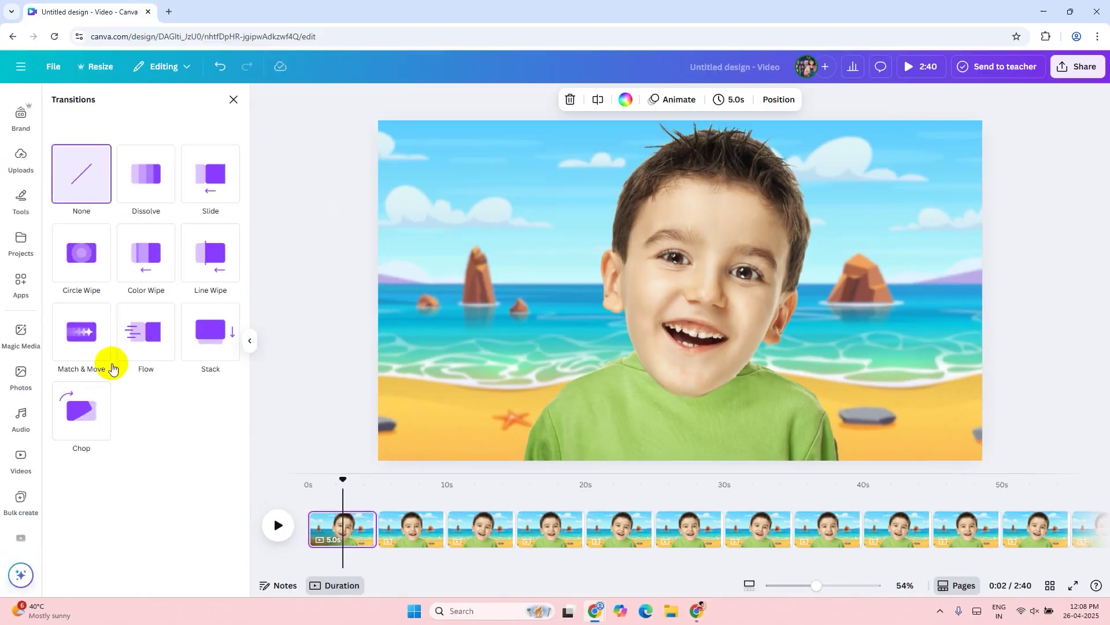
left_click(78, 334)
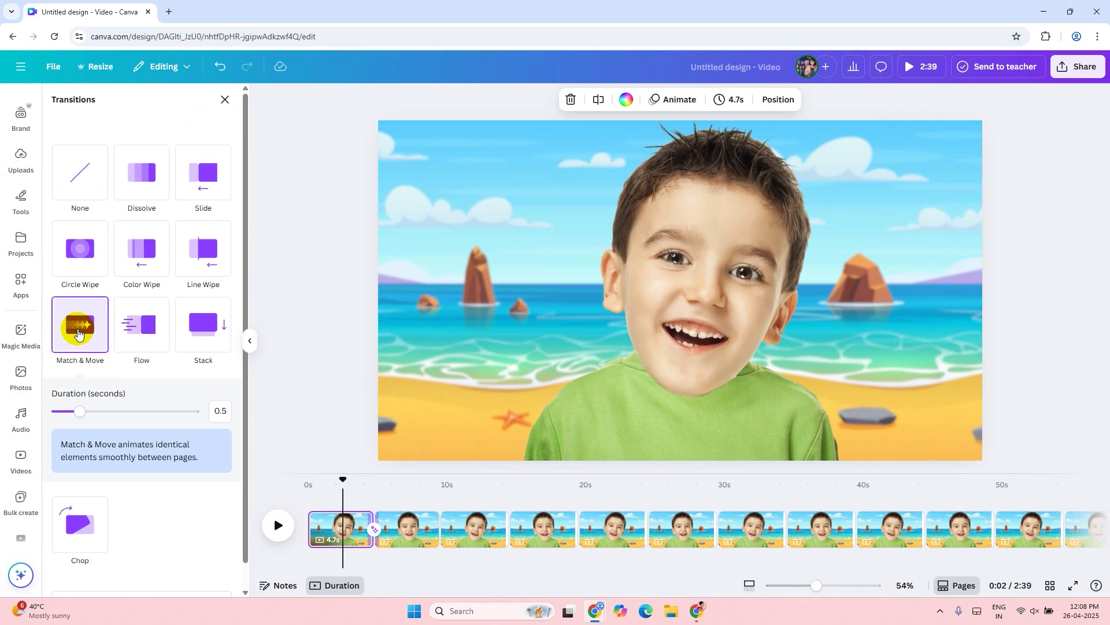
left_click(157, 576)
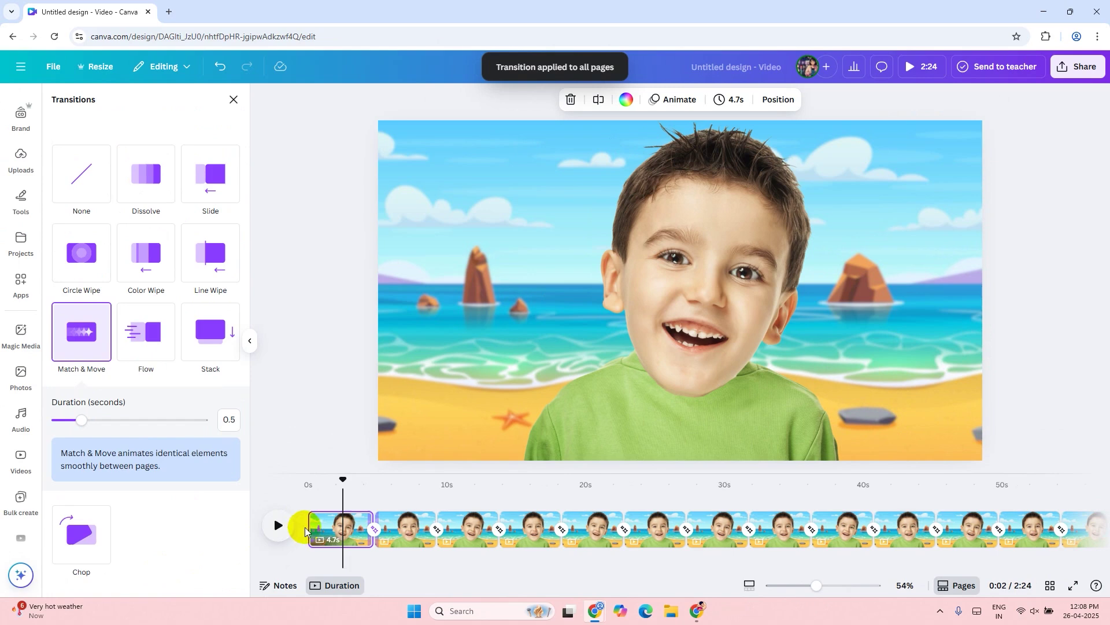
left_click(277, 526)
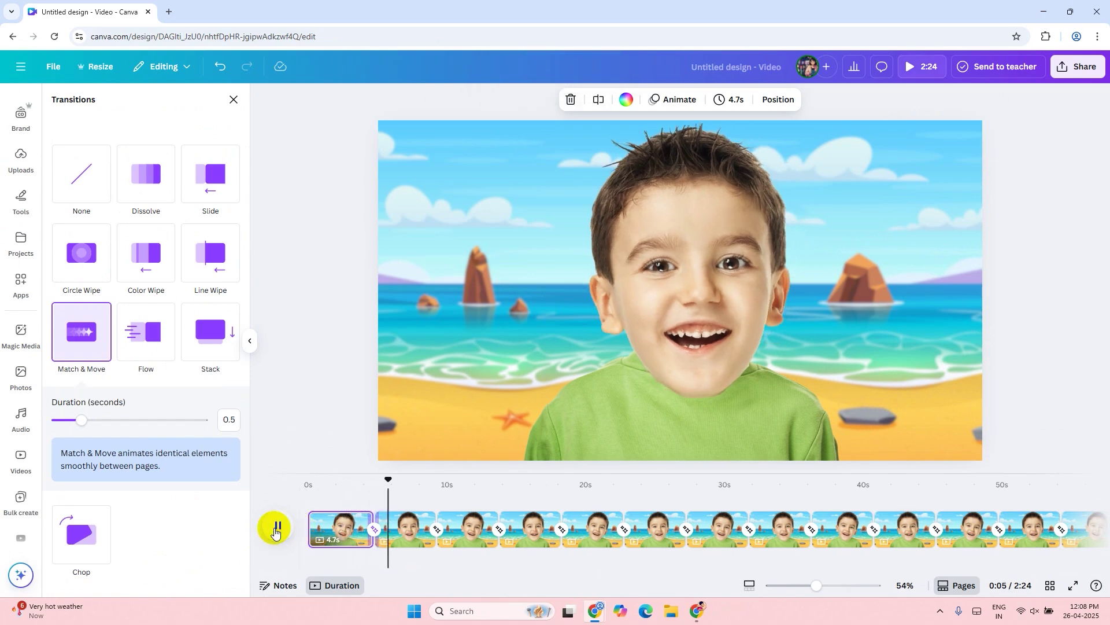
left_click(230, 420)
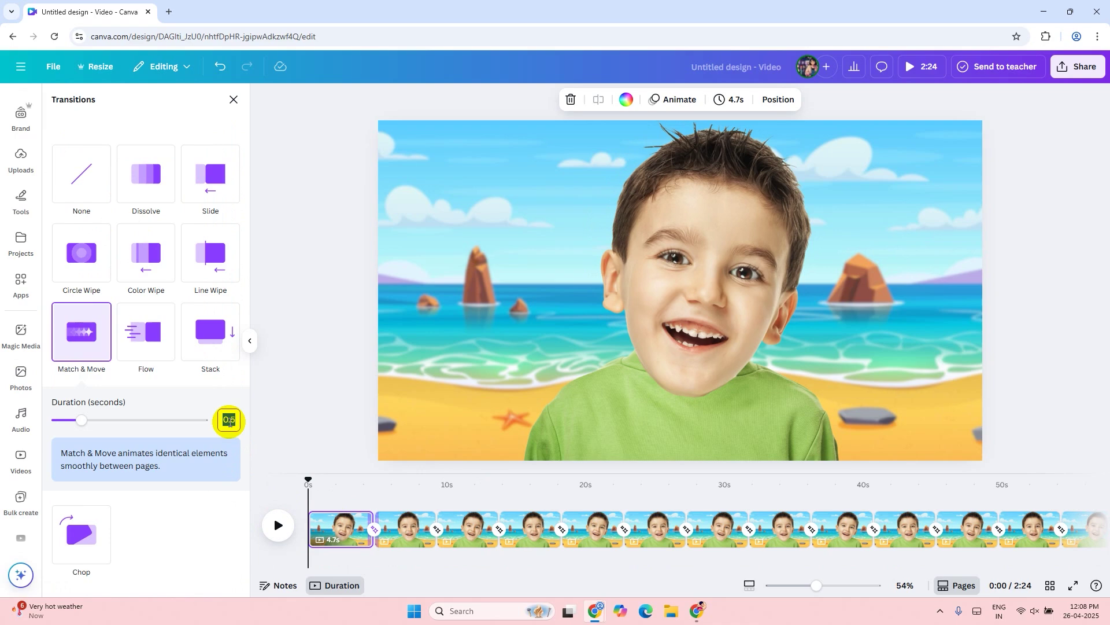
Set the first page's duration to 1 second, apply it to all 32 pages, and preview playback.
left_click(341, 538)
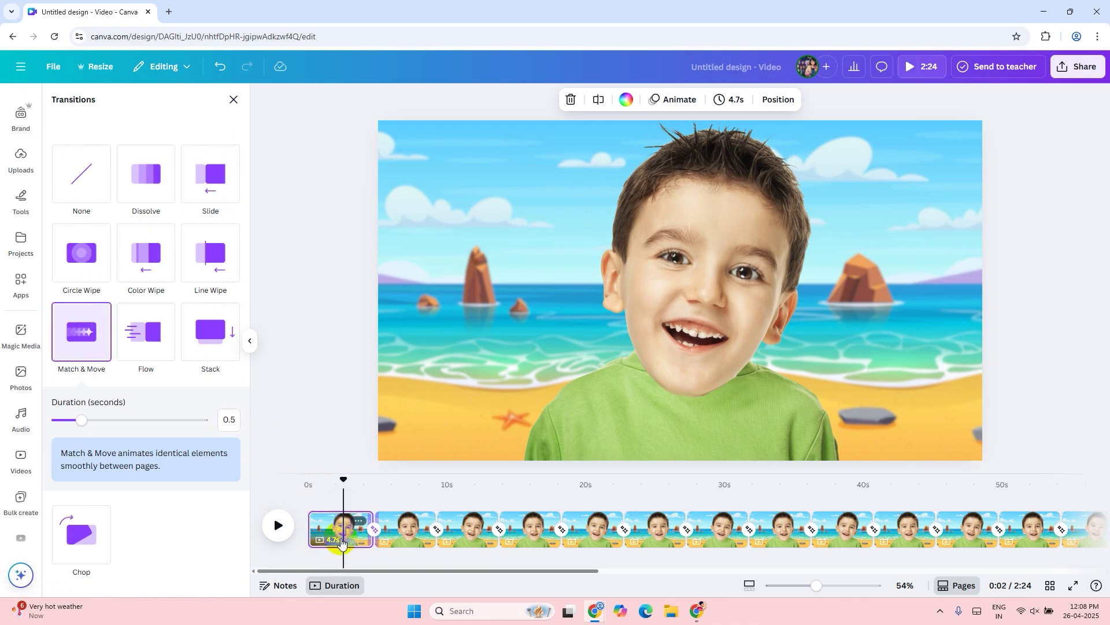
left_click(729, 100)
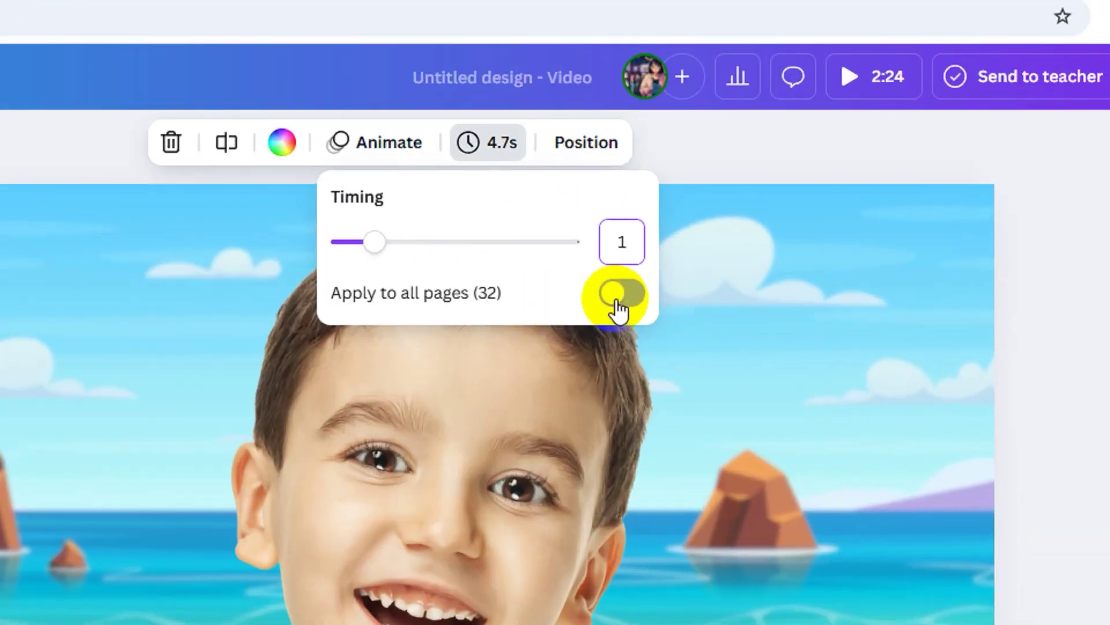
type("1")
left_click(617, 296)
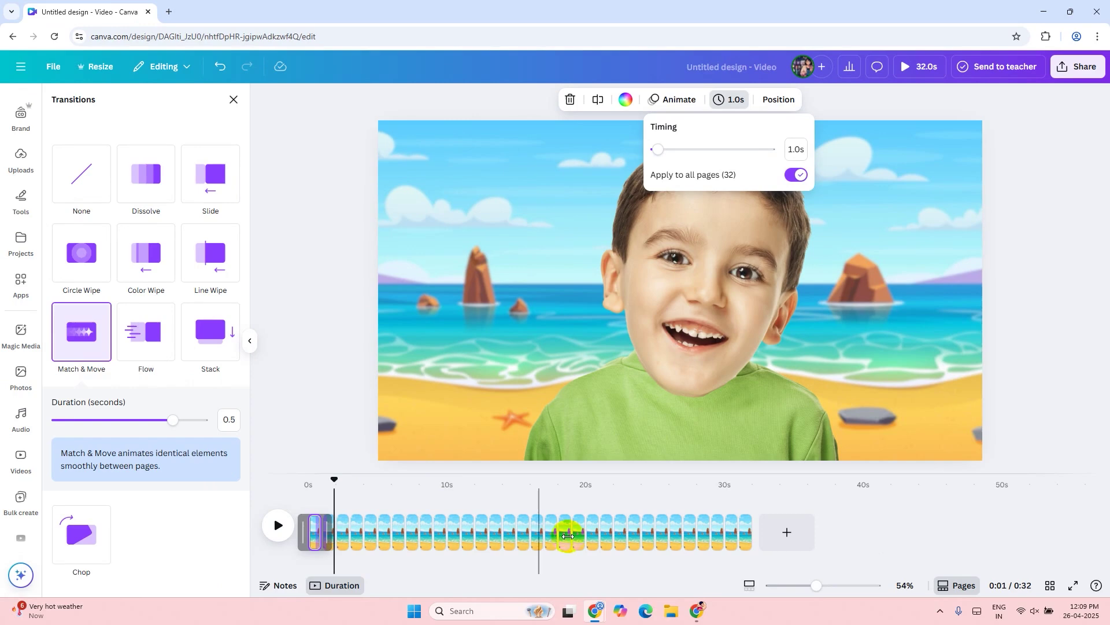
left_click(275, 528)
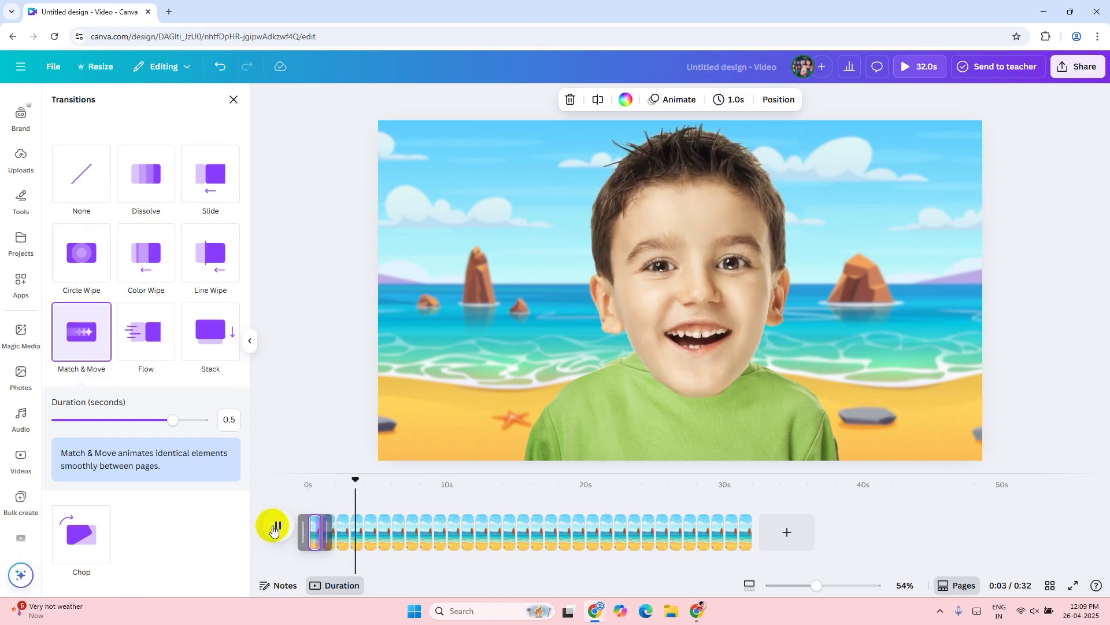
left_click(274, 528)
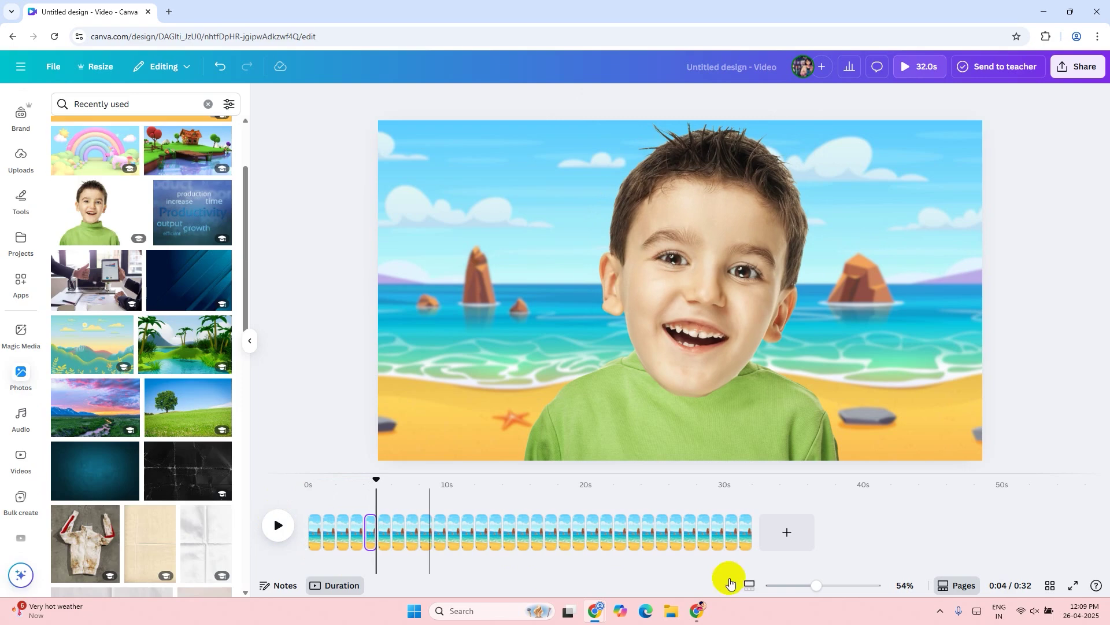
Change the Match & Move transition duration between pages to 0.2 seconds.
scroll(355, 529, "up", 5)
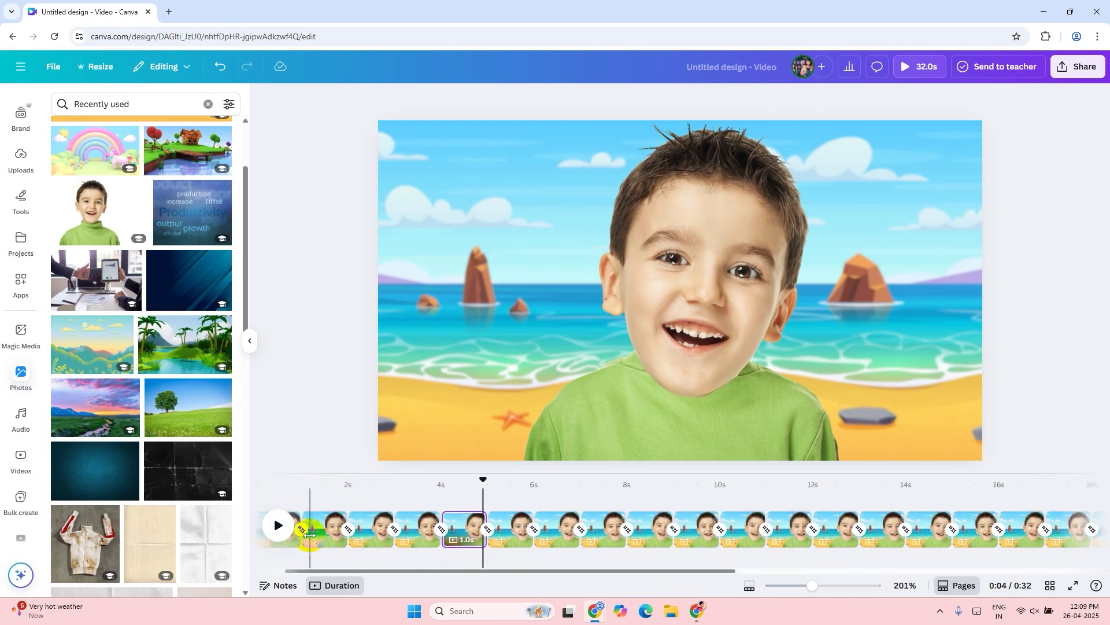
left_click(302, 529)
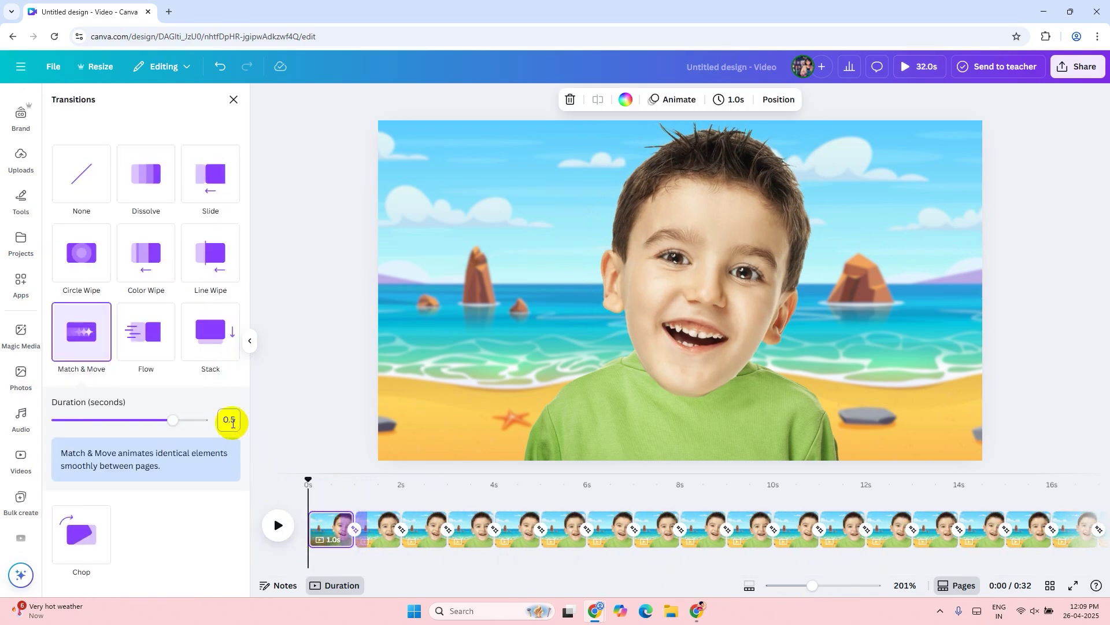
double_click(230, 420)
type("0.2")
key("BackSpace")
key("BackSpace")
key("BackSpace")
type("0.2")
key("Return")
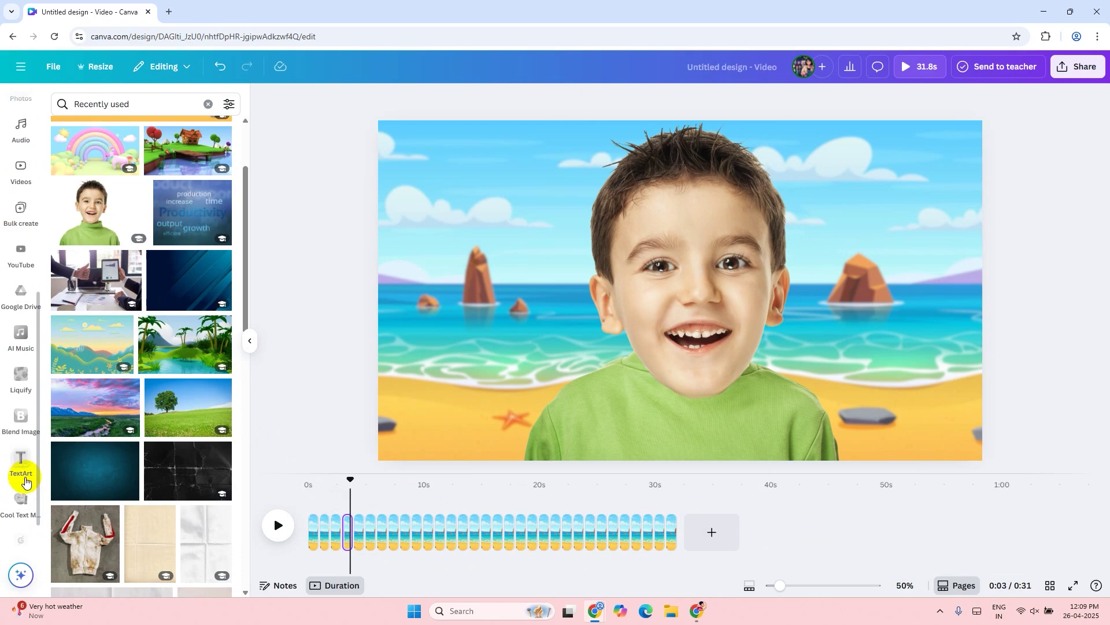
Add the recently used Walk Hop track from the Audio panel and play the video with it.
scroll(21, 283, "up", 4)
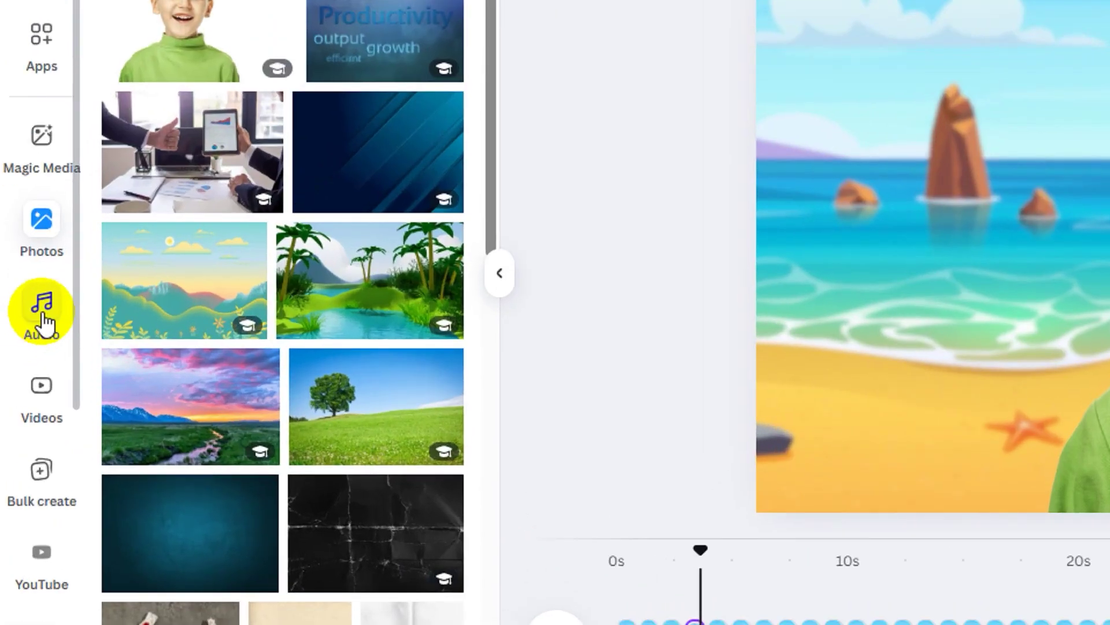
left_click(41, 312)
left_click(623, 550)
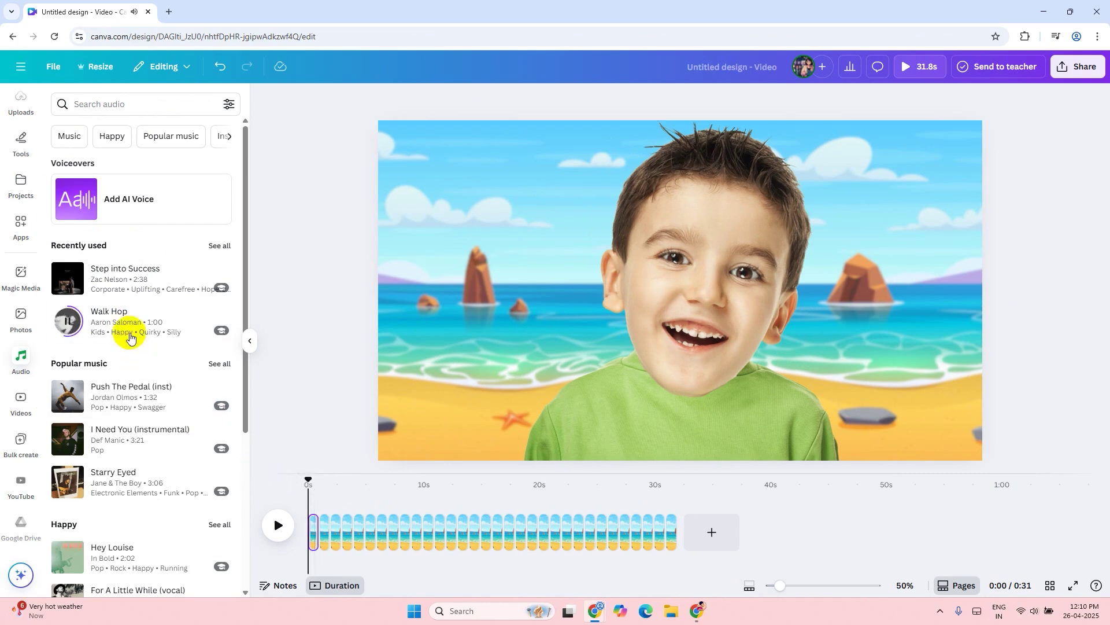
left_click(130, 337)
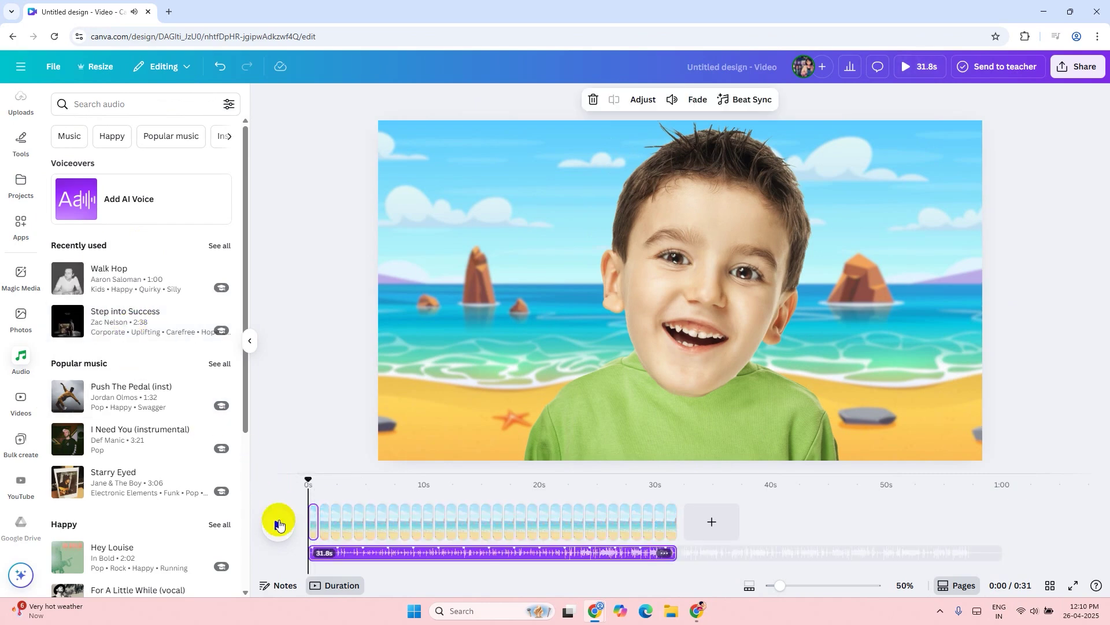
left_click(278, 524)
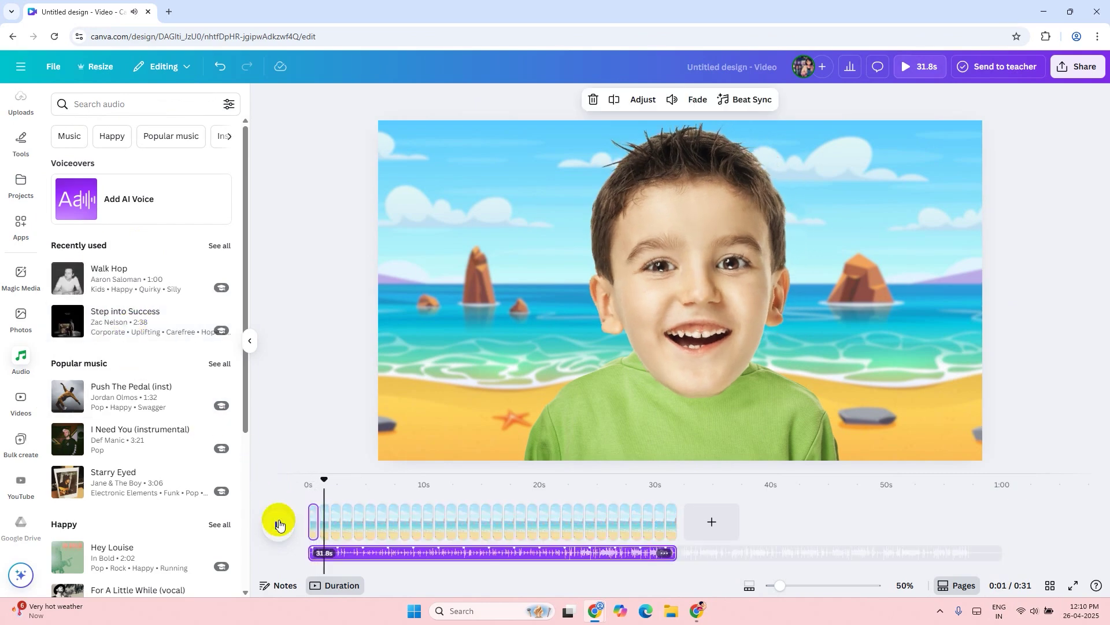